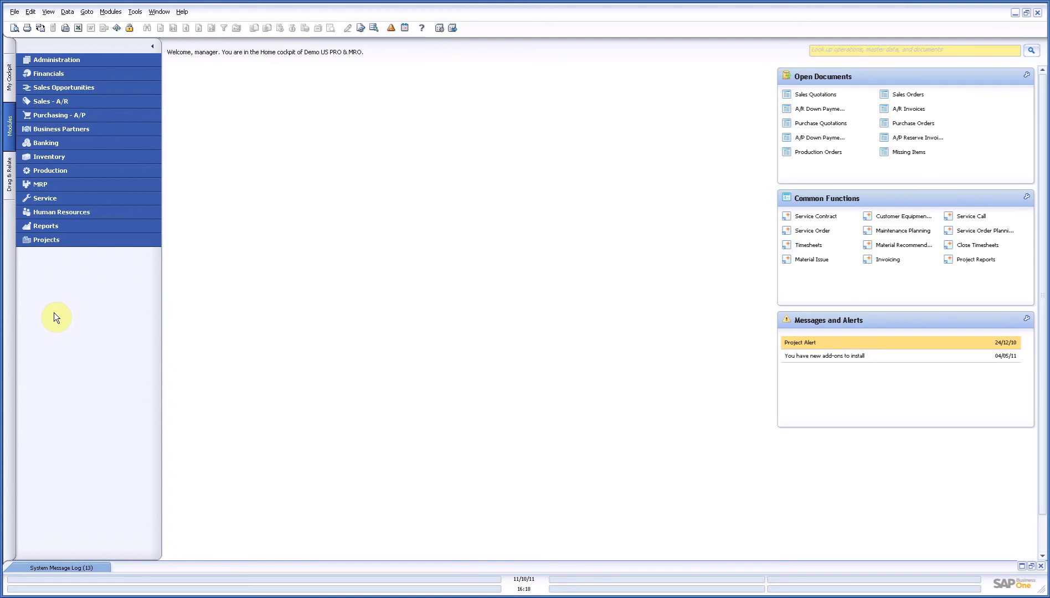
Open the Master Planning chart from the Projects module and maximize its window.
click(78, 242)
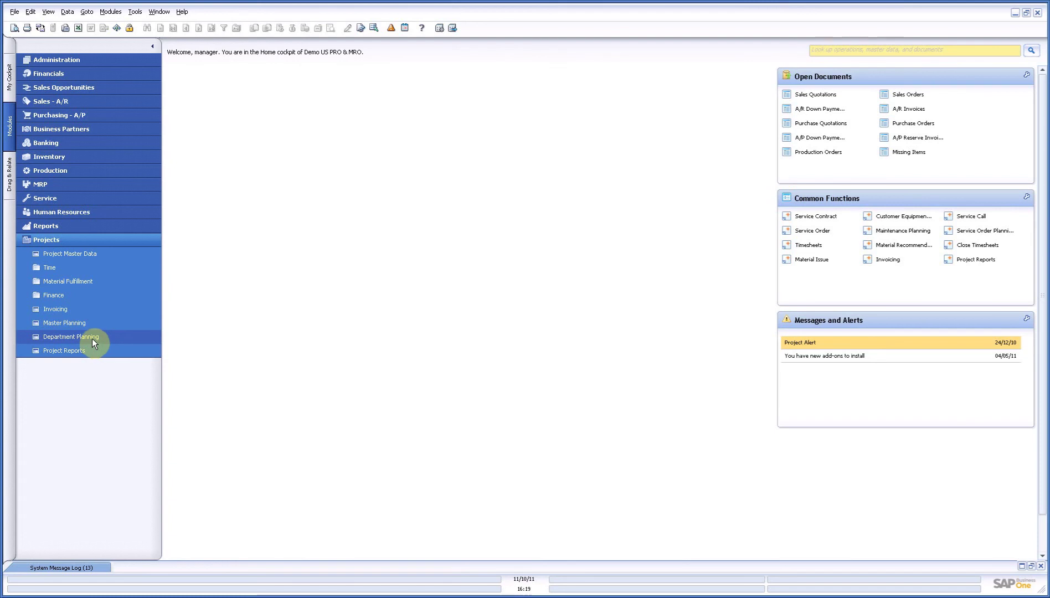
click(82, 325)
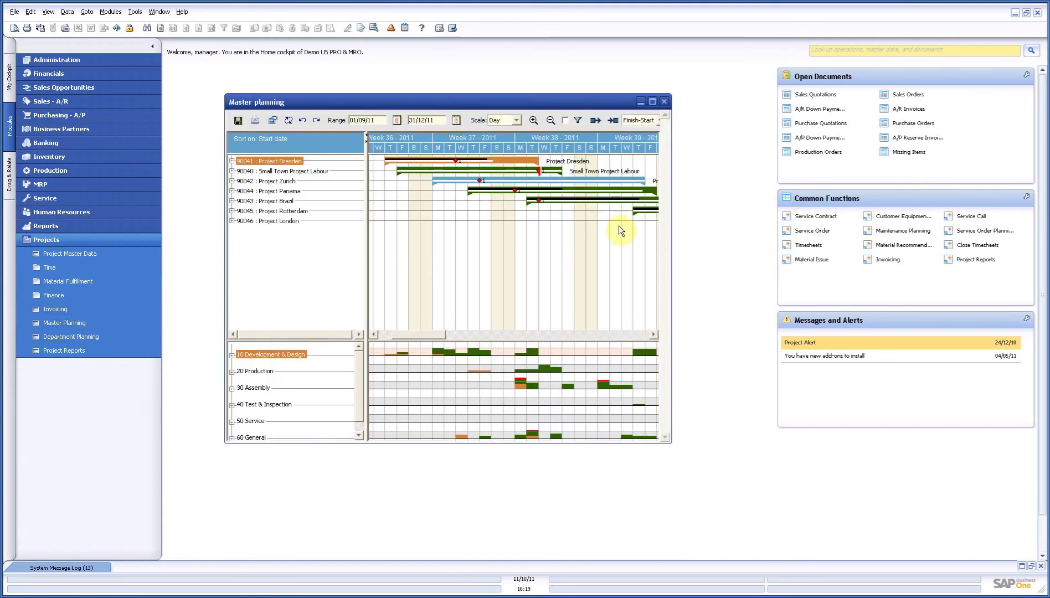
click(651, 102)
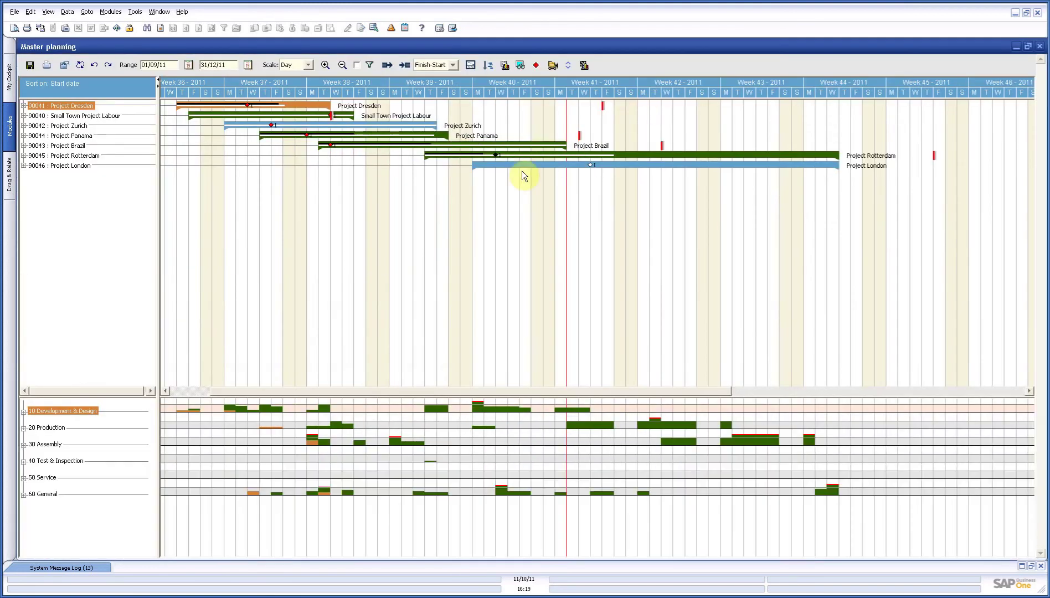
Expand Project London completely so that all its subprojects and tasks show in the planning chart.
click(78, 169)
right_click(77, 166)
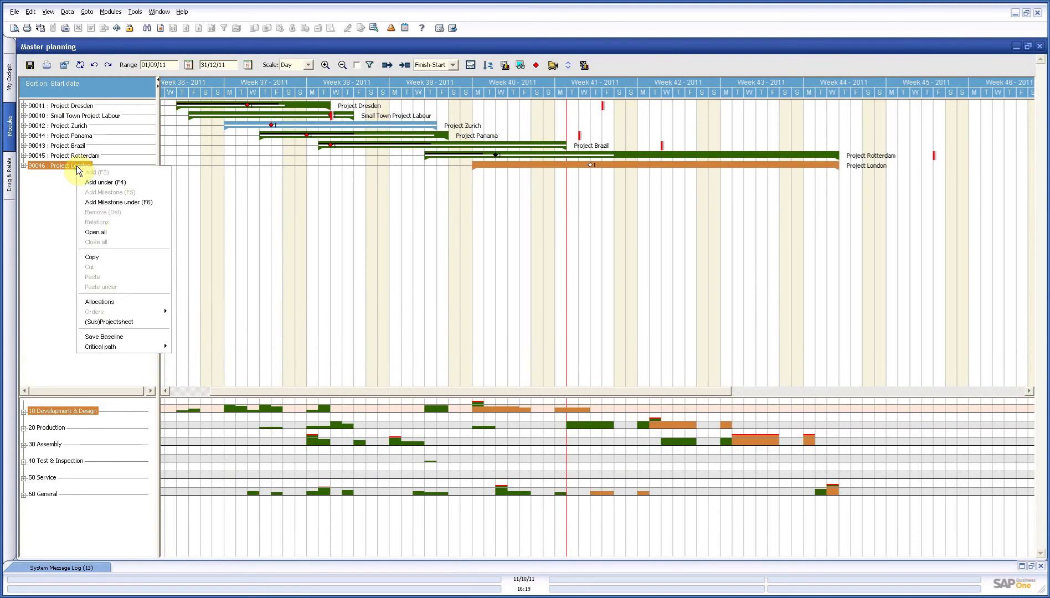
click(92, 233)
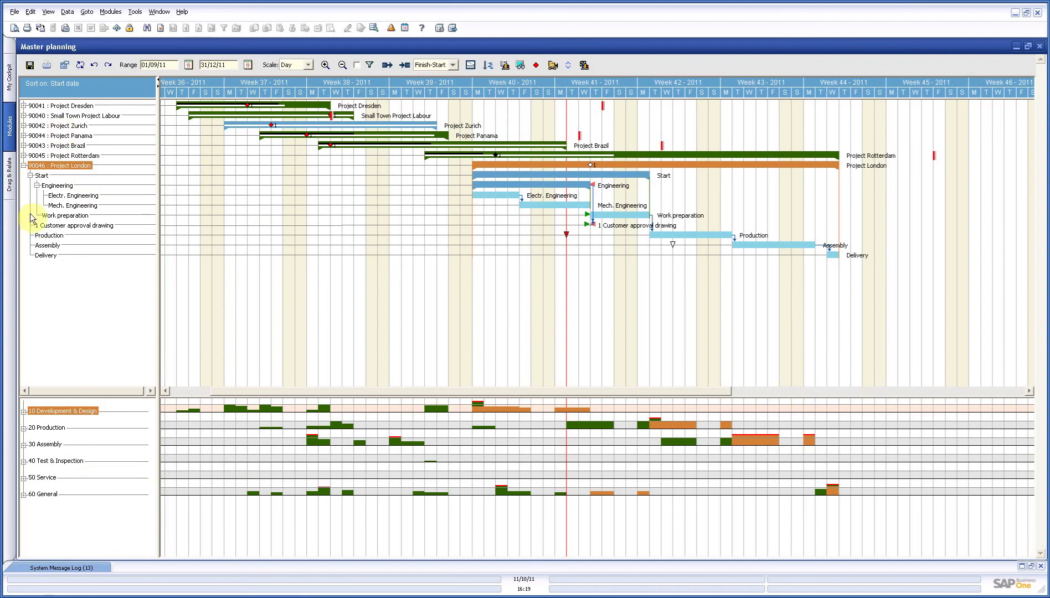
mouse_move(61, 119)
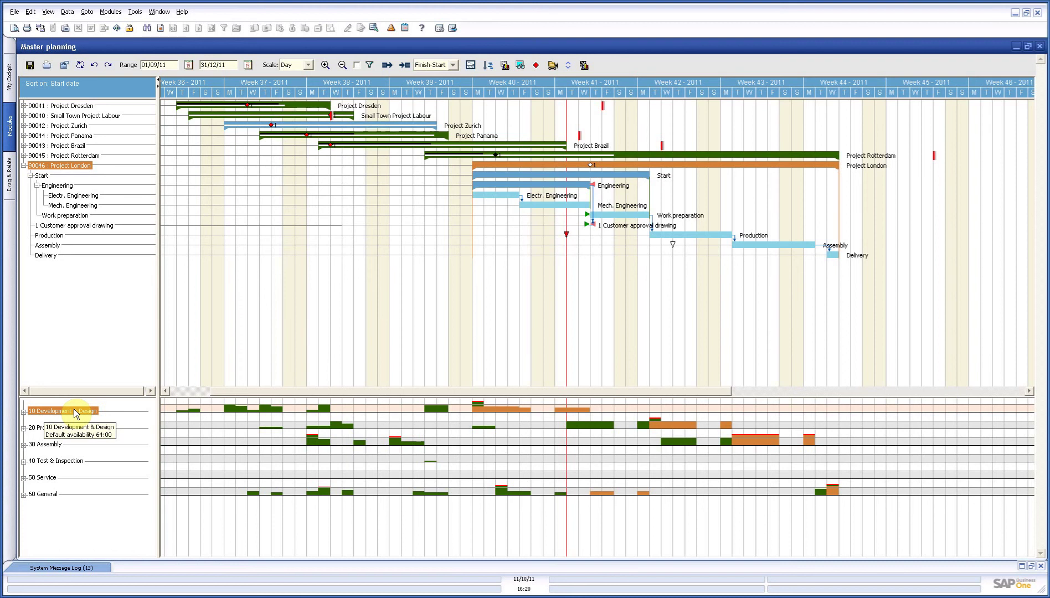
Examine the employees and default availability of the 10 Development & Design department, and collapse it again.
click(23, 412)
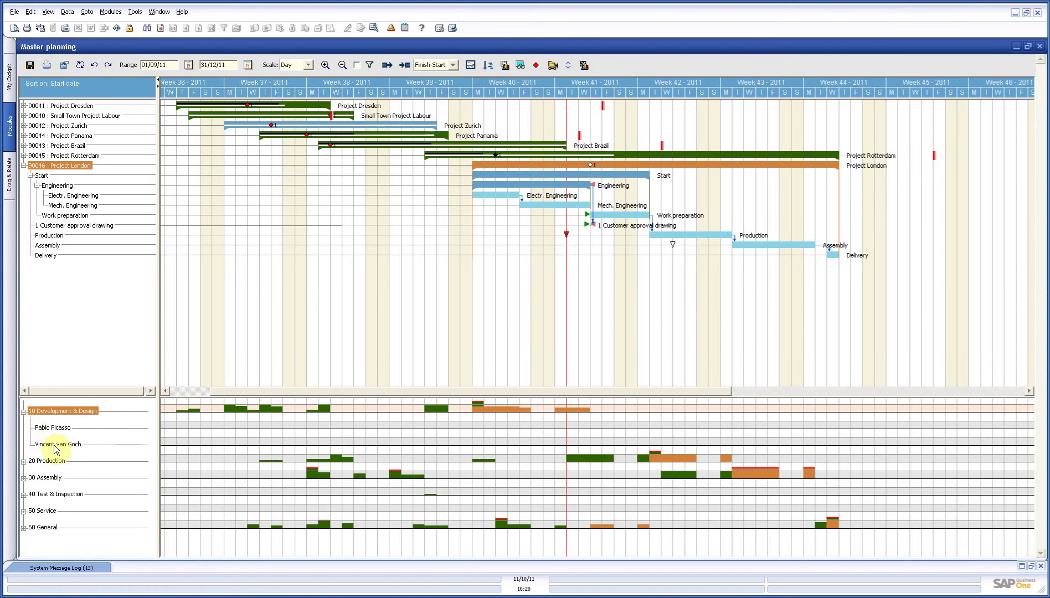
mouse_move(63, 434)
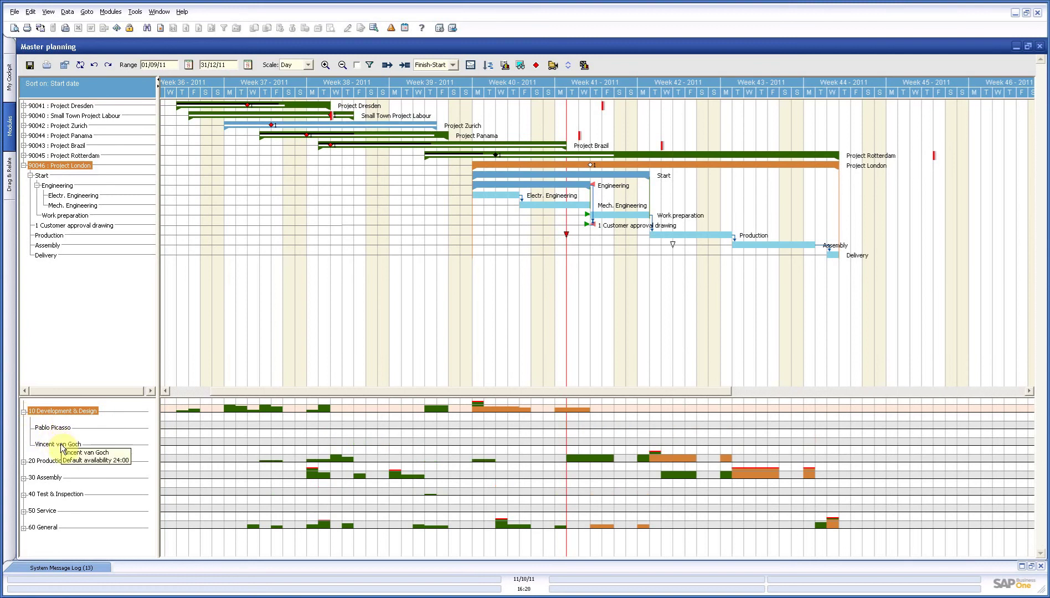
mouse_move(75, 413)
click(23, 412)
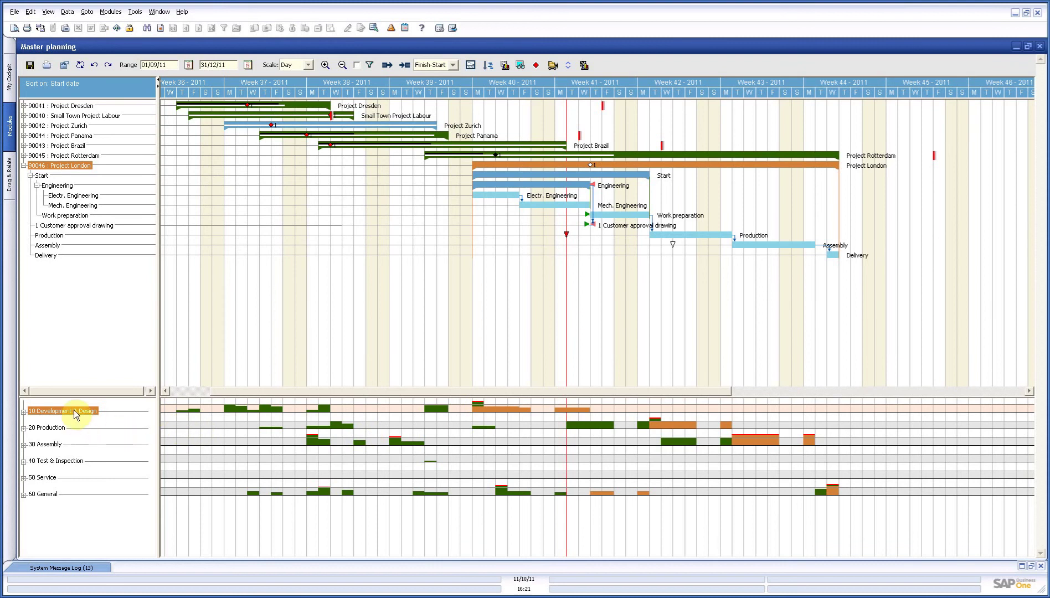
mouse_move(70, 410)
Reschedule Project London's Electr. Engineering task to start on Monday of week 41.
click(496, 196)
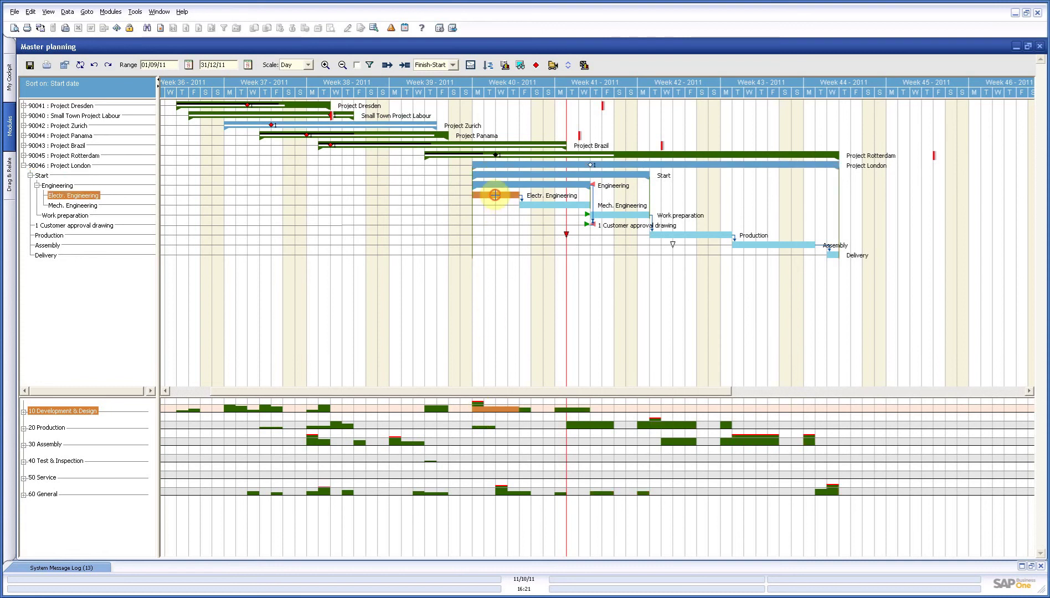
drag(494, 195, 507, 195)
drag(489, 197, 556, 200)
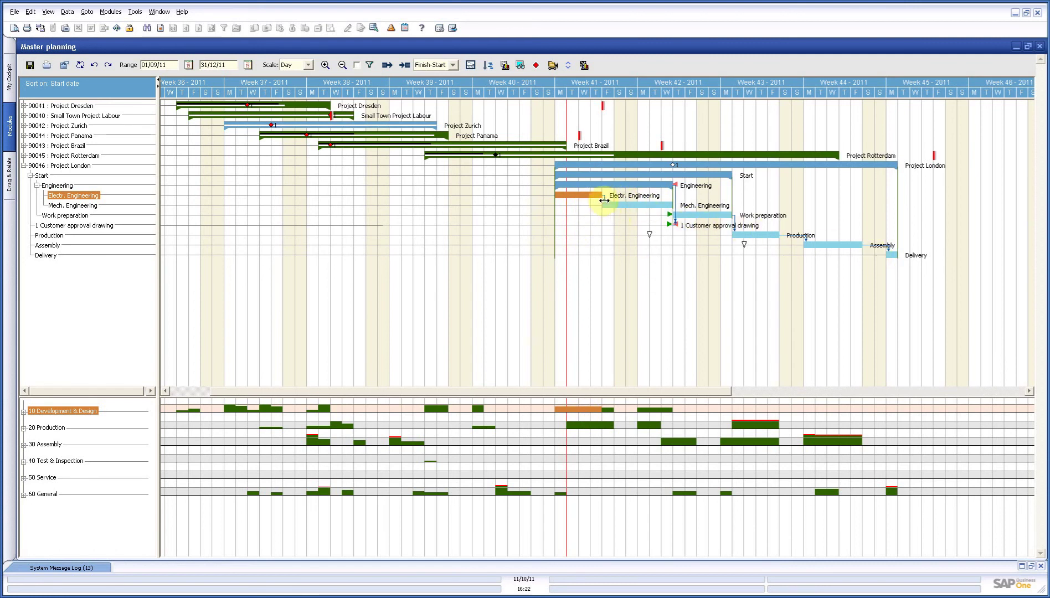
Move Project London's Electr. Engineering task one week further, to start on Monday of week 42.
drag(604, 200, 608, 205)
drag(605, 203, 589, 195)
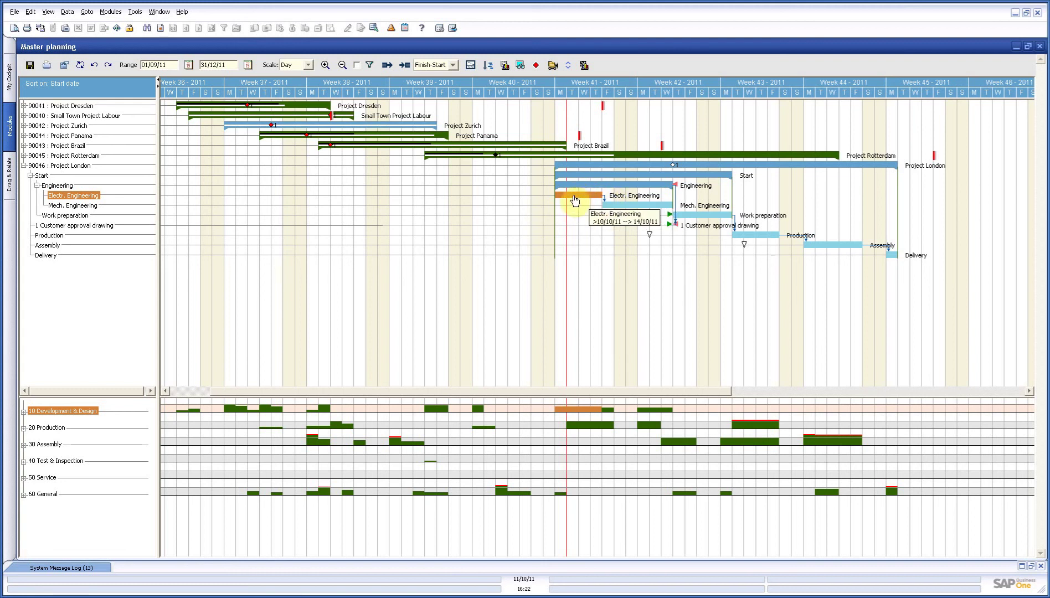
drag(586, 192, 644, 191)
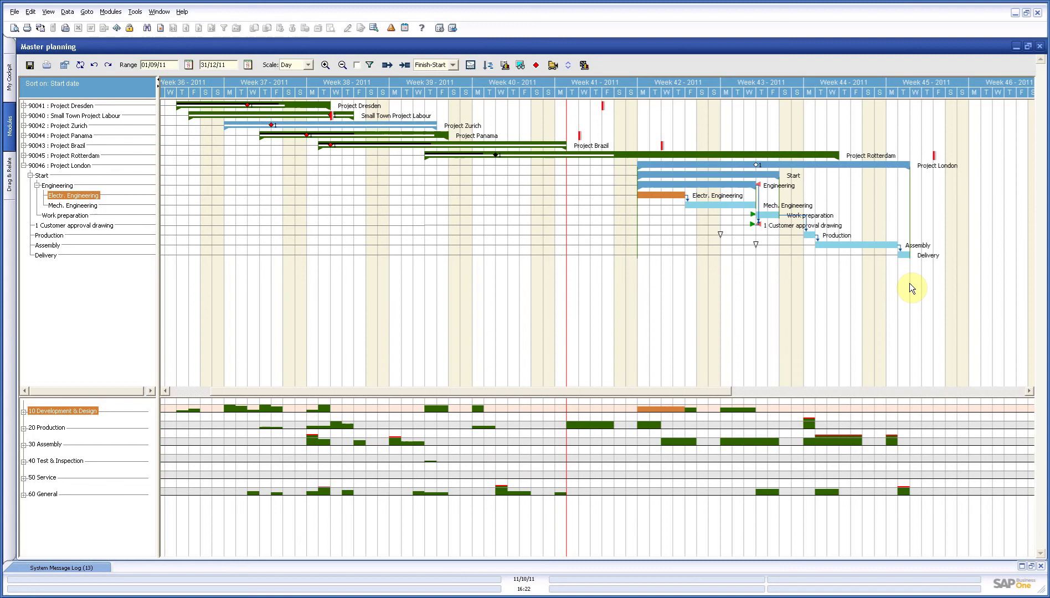
Pull Project London's Delivery task back to Tuesday of week 43, and shift Work preparation to start on Tuesday of week 42.
click(904, 254)
drag(904, 254, 740, 257)
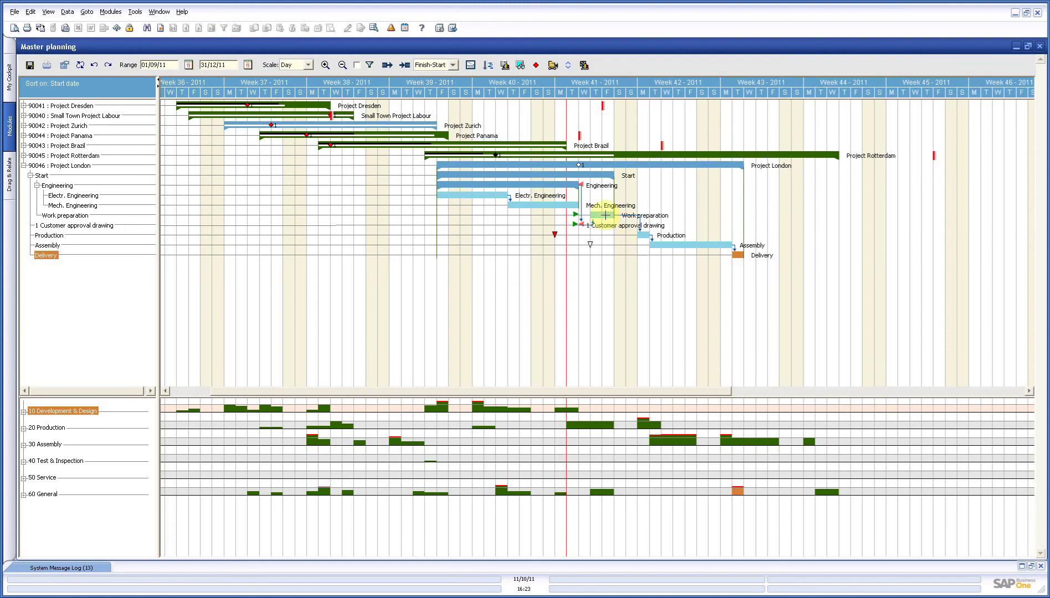
drag(604, 216, 692, 216)
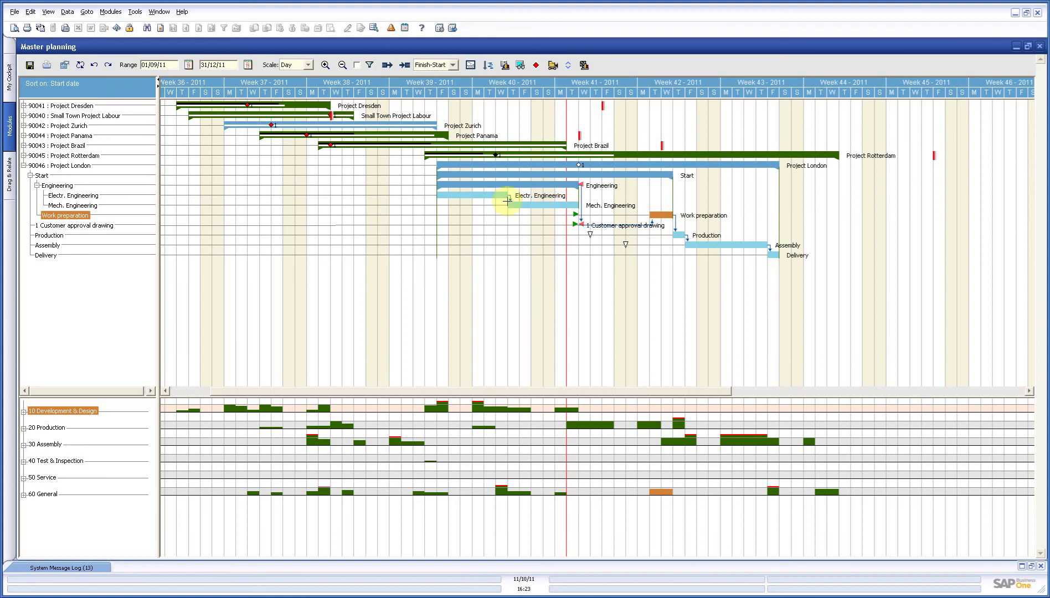
drag(505, 198, 570, 206)
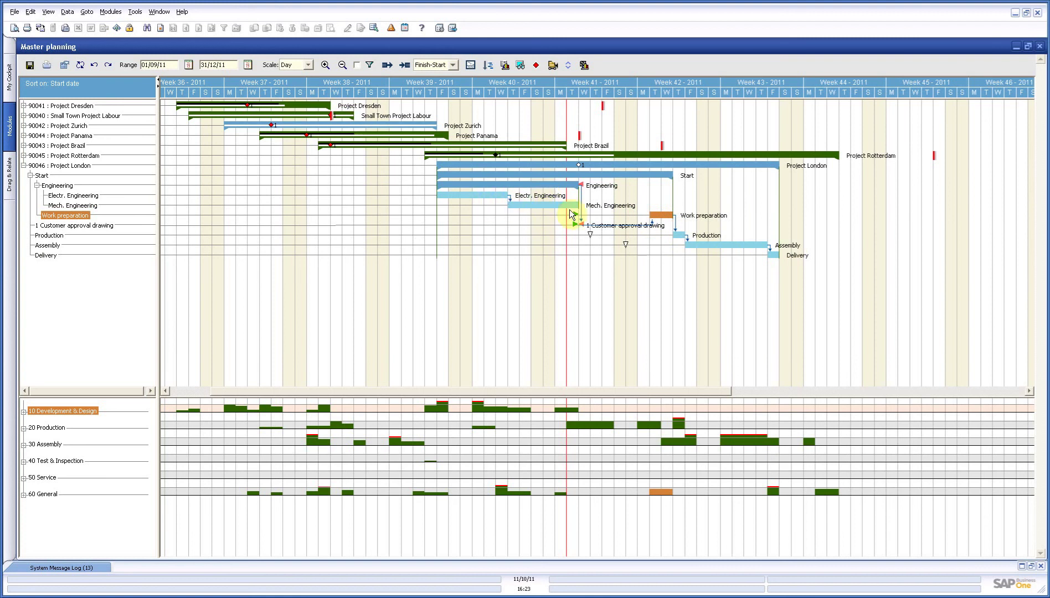
click(568, 164)
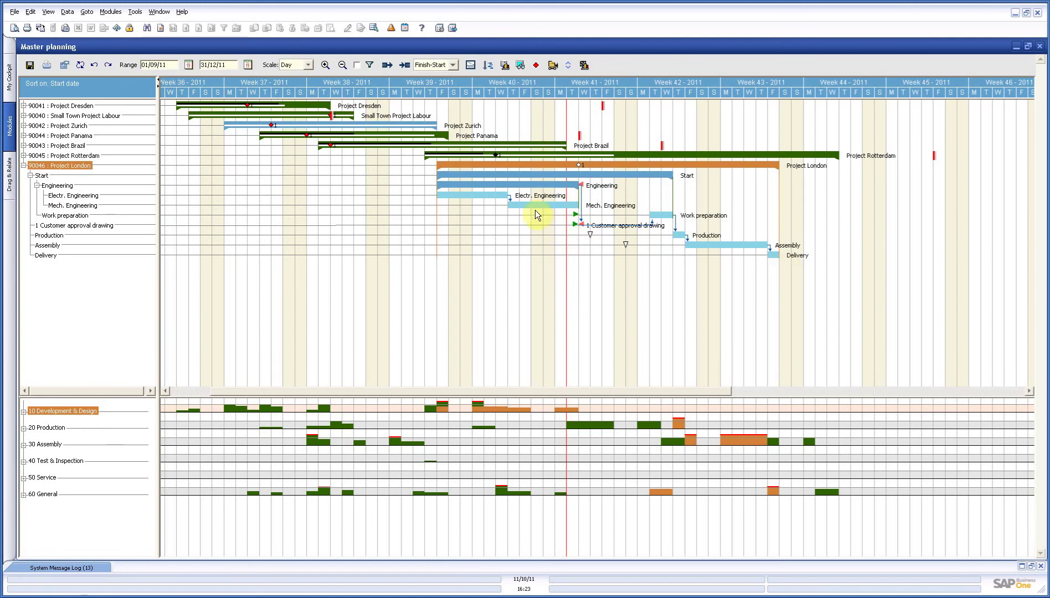
Move Electr. Engineering to start on Monday of week 41, and check the department load of the Production and Assembly tasks.
drag(459, 194, 594, 198)
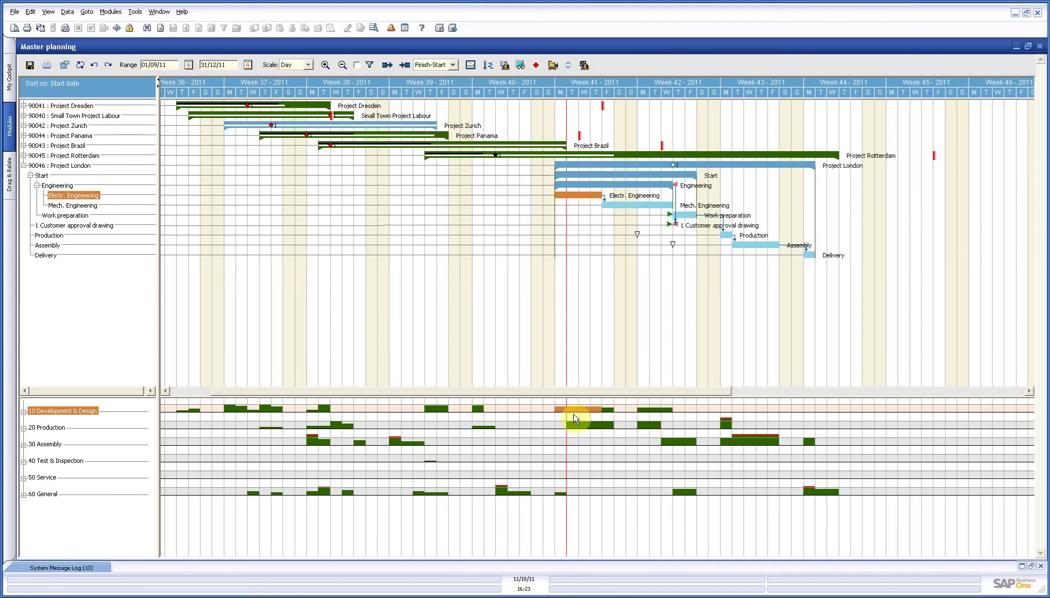
click(722, 235)
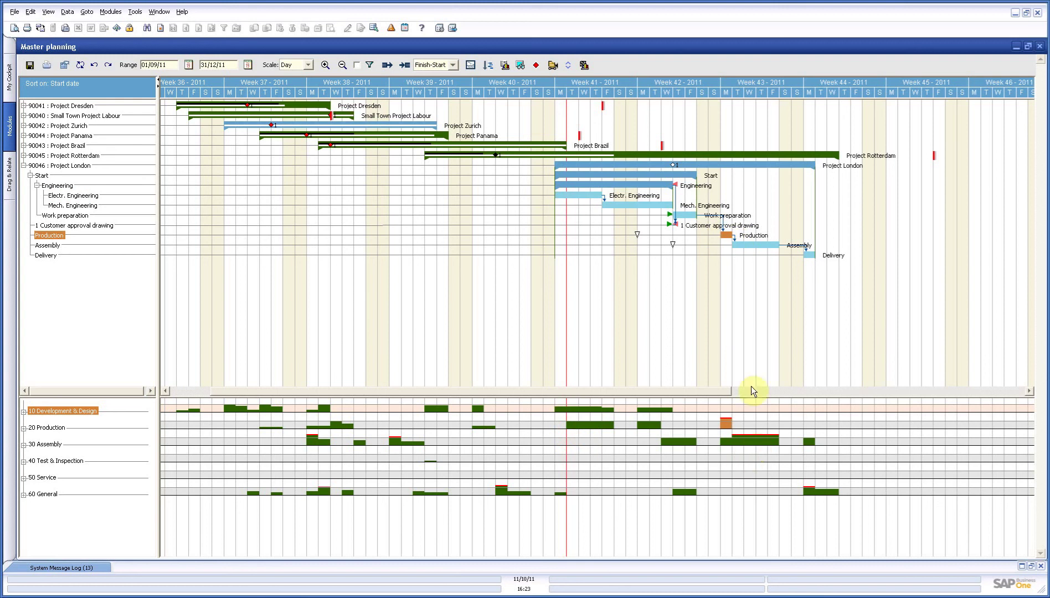
click(745, 242)
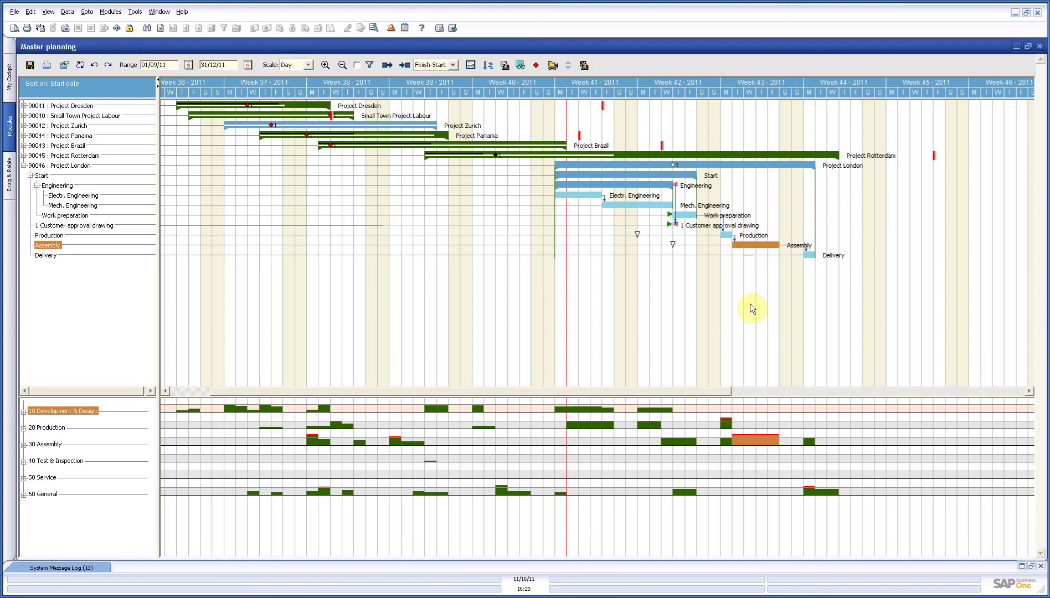
Extend Project London's Production task so it runs through Friday of week 43.
click(726, 235)
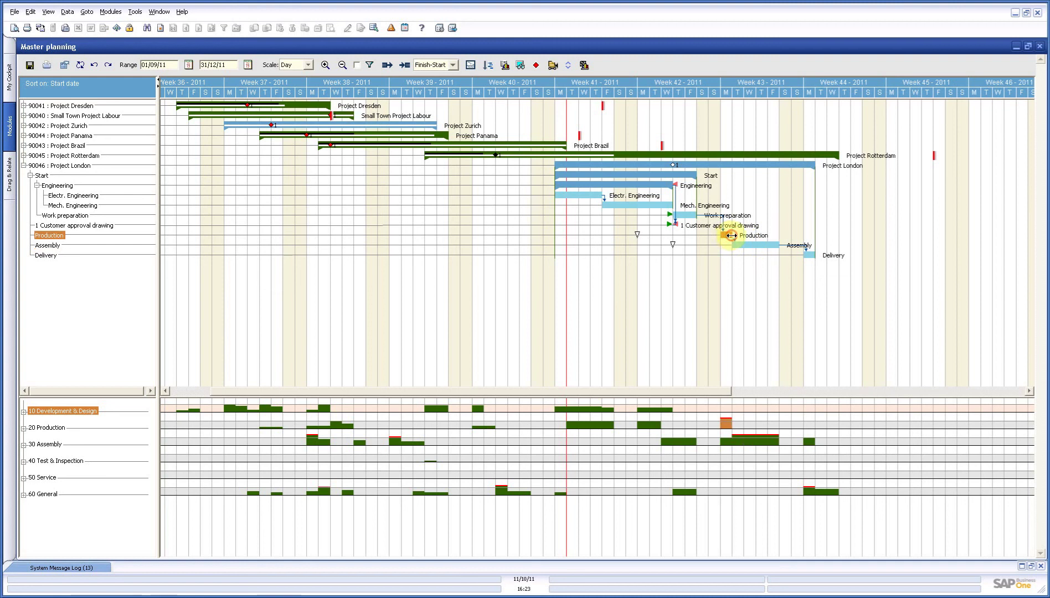
drag(732, 235, 756, 235)
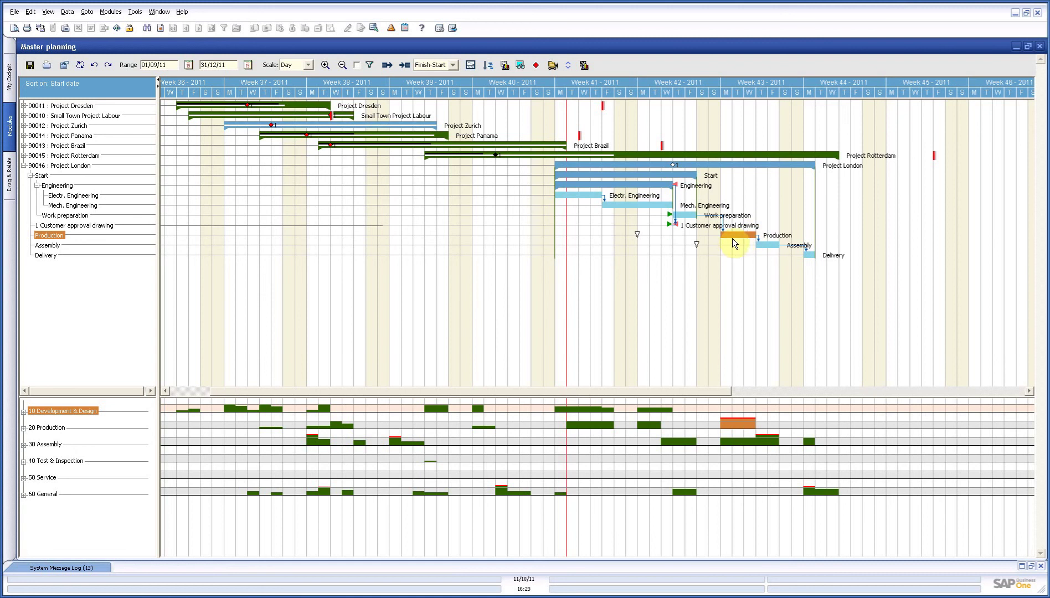
drag(756, 235, 786, 235)
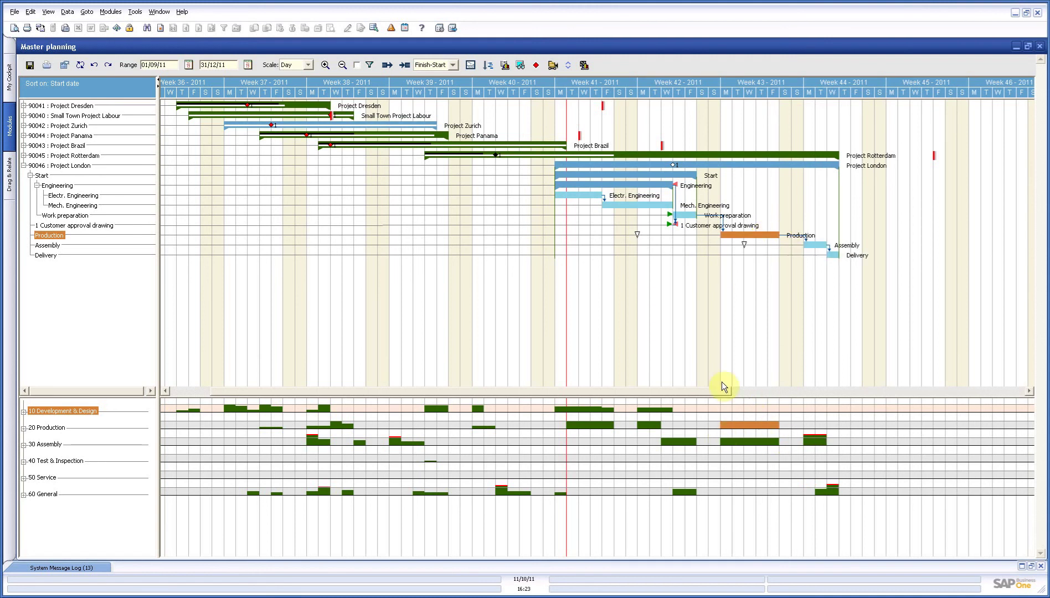
mouse_move(64, 236)
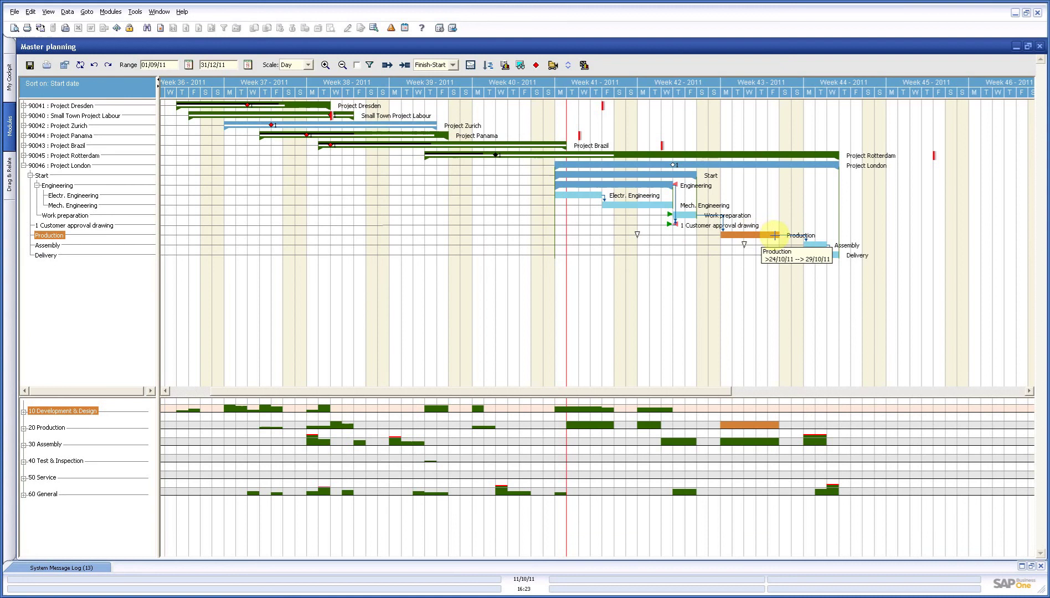
Lengthen Project London's Assembly task to run from Tuesday of week 44 through Thursday of week 45.
click(809, 243)
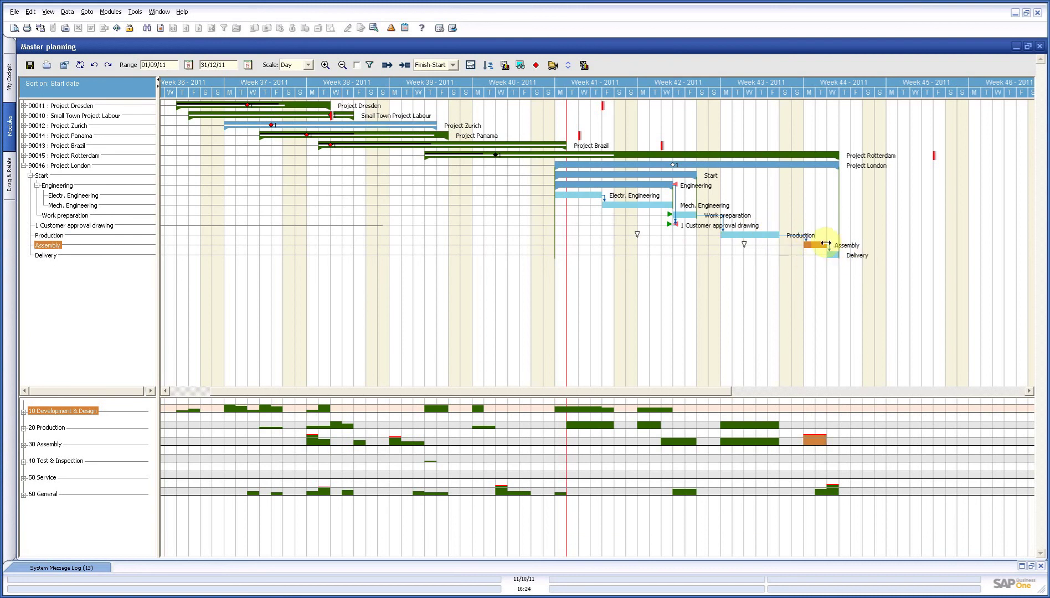
drag(826, 243, 925, 242)
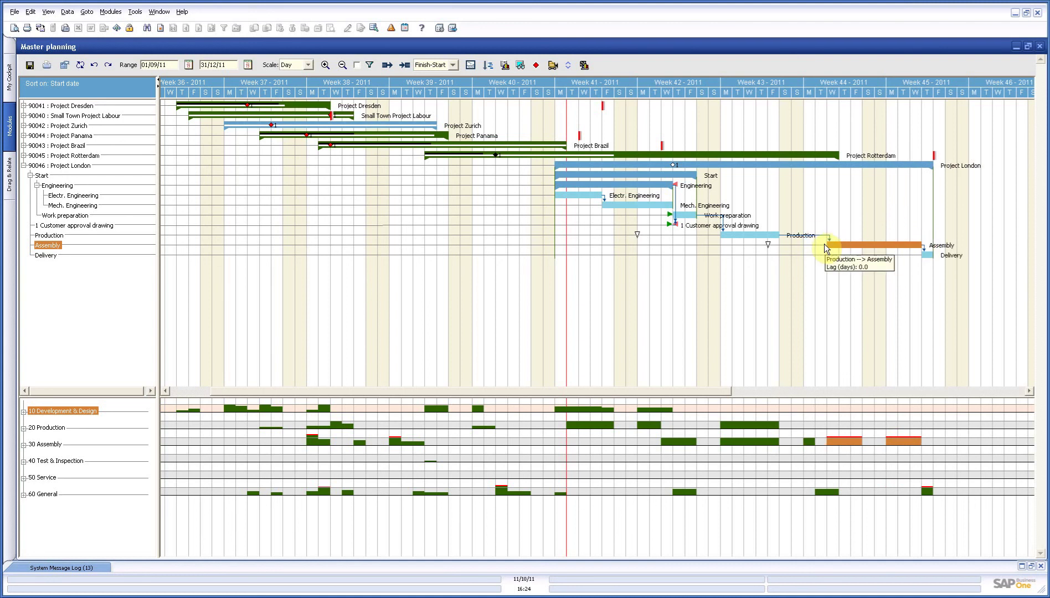
drag(826, 244, 864, 244)
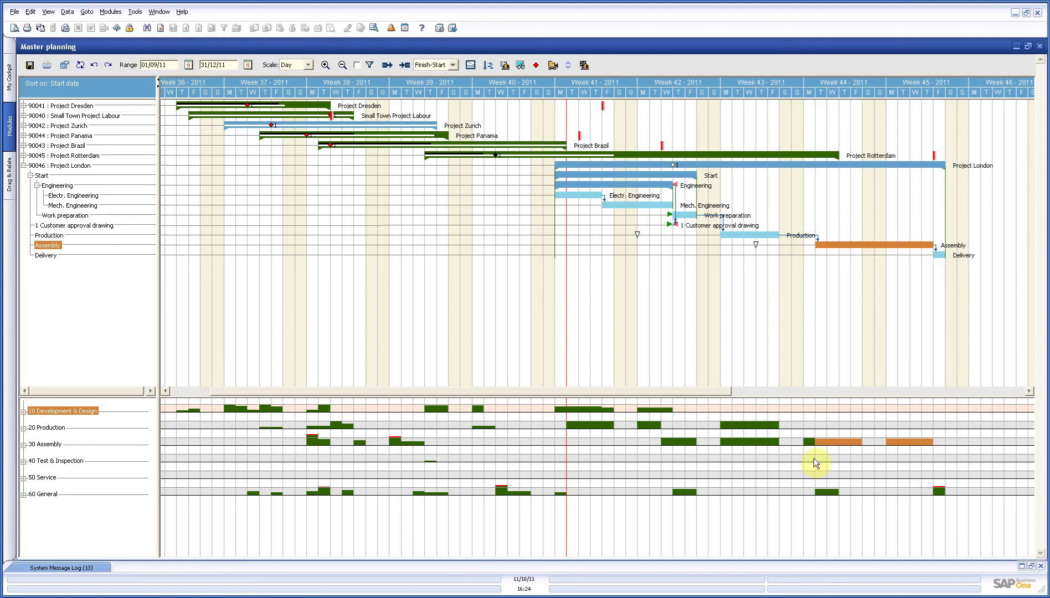
Extend Project London's Delivery task through Tuesday of week 46, and highlight the whole project's department load.
click(943, 255)
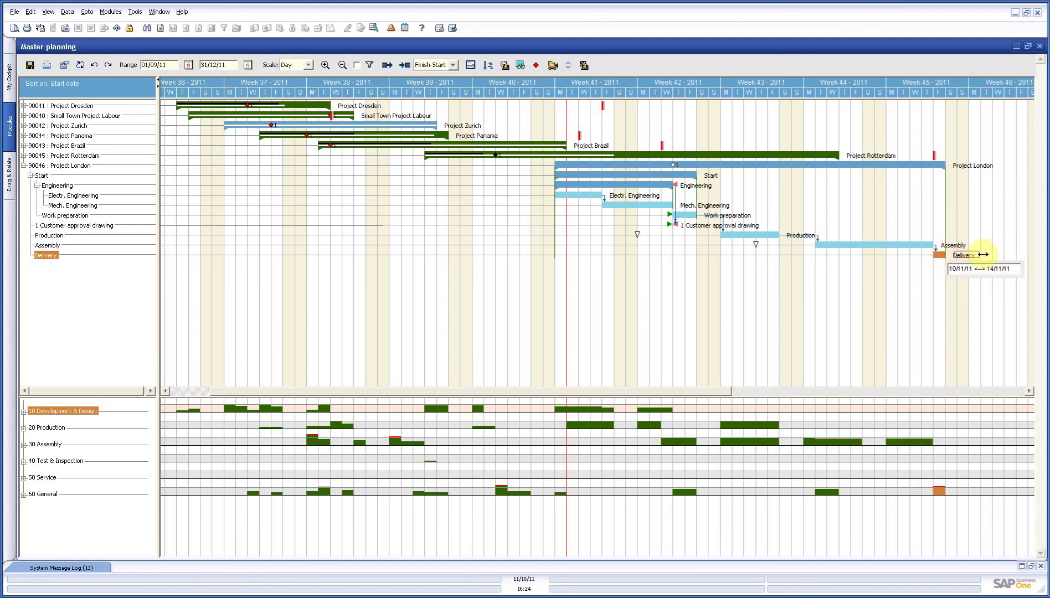
drag(986, 255, 1005, 259)
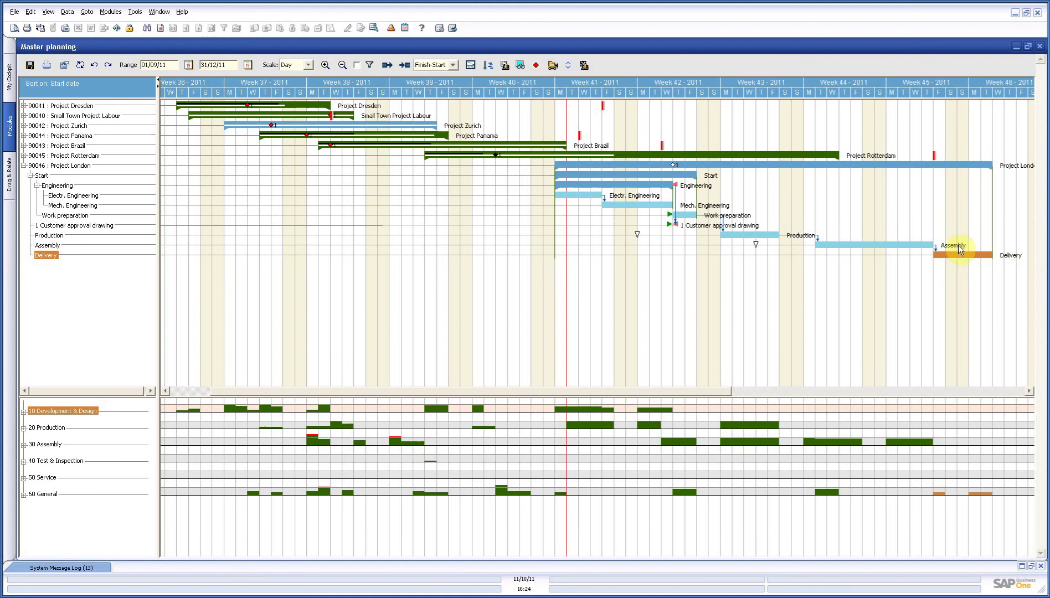
click(725, 163)
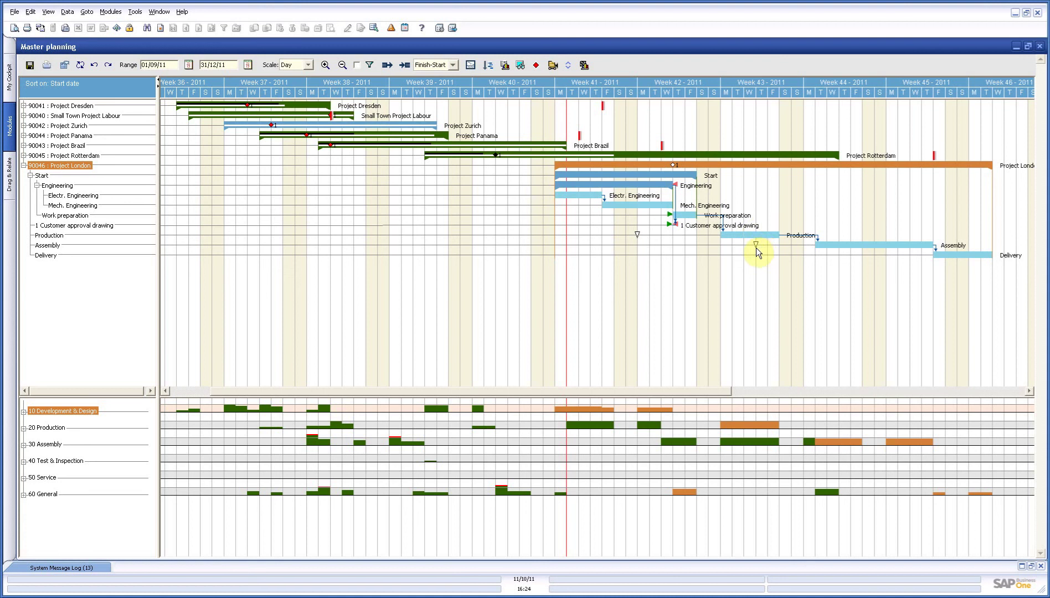
Compare the department load of the Assembly task with that of the entire Project London.
click(823, 246)
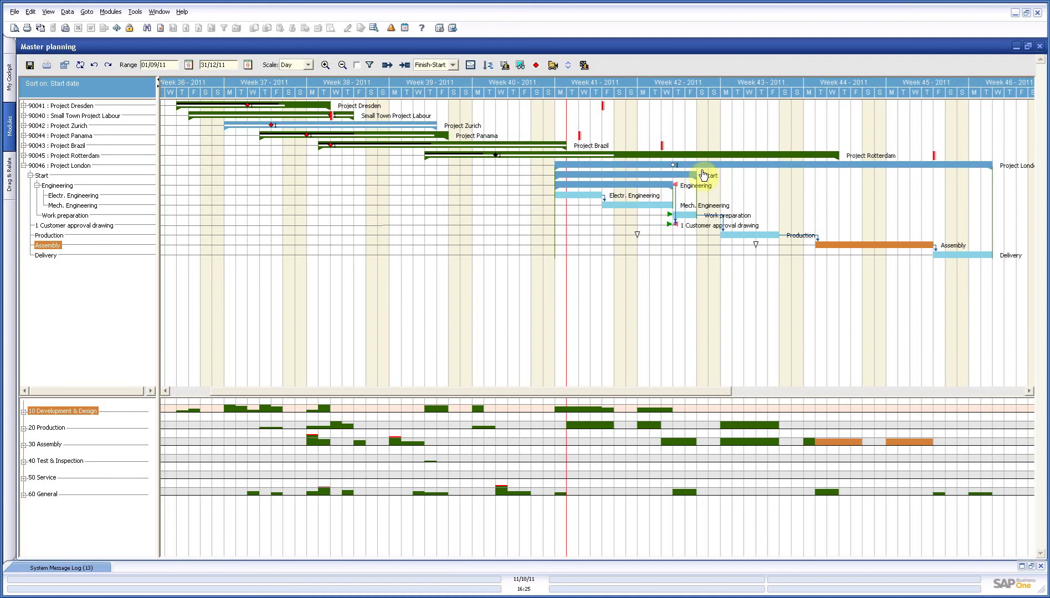
mouse_move(663, 165)
click(805, 164)
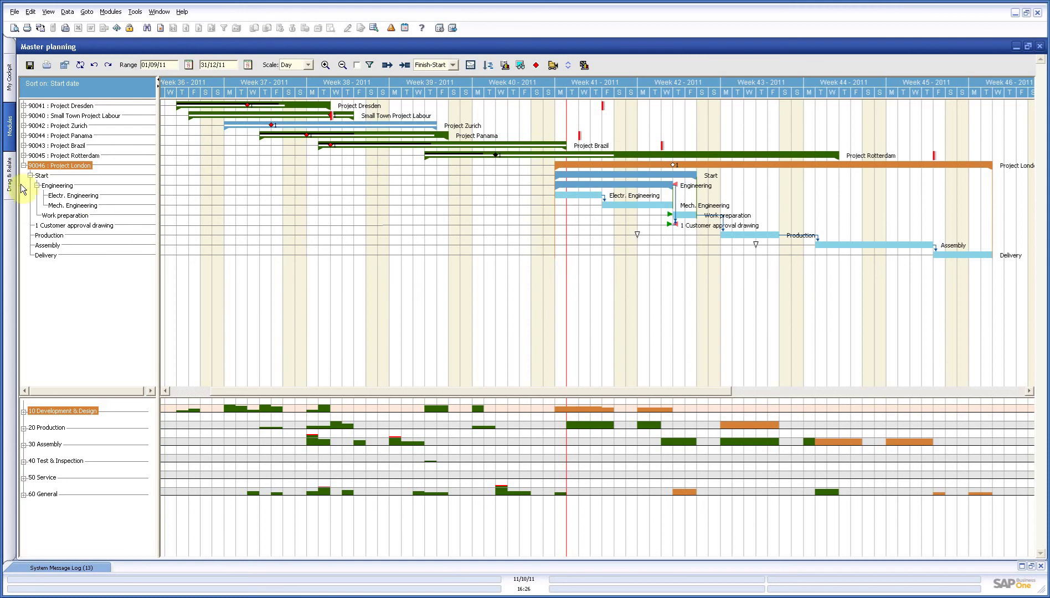
Collapse Project London and expand all the tasks of Project Rotterdam.
click(24, 166)
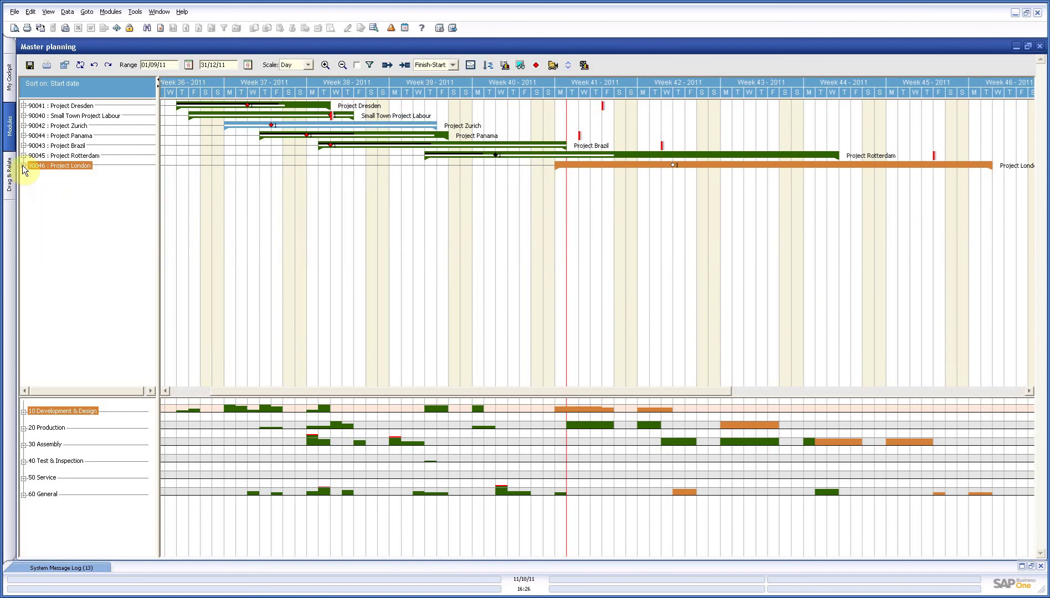
click(61, 157)
right_click(61, 158)
click(98, 224)
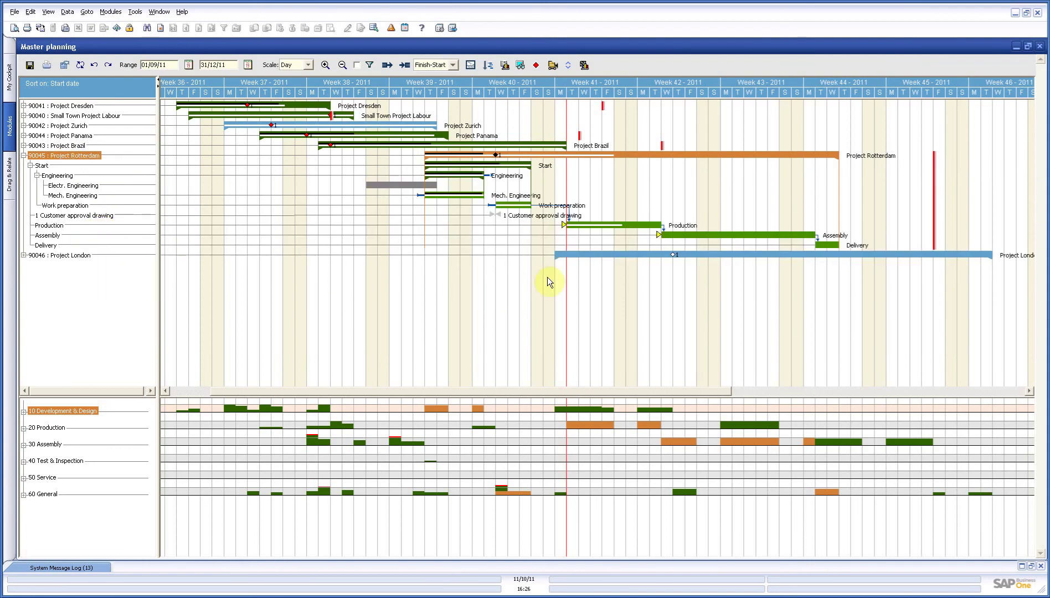
mouse_move(580, 254)
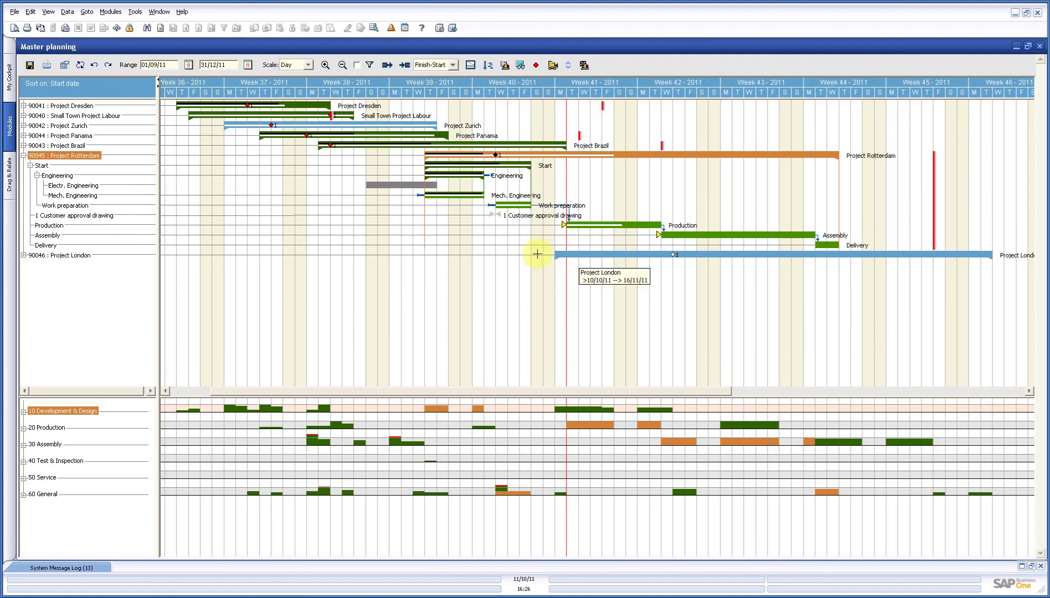
Examine Project Rotterdam's Mech. Engineering dates and the order markers on its Production and Assembly tasks.
mouse_move(64, 256)
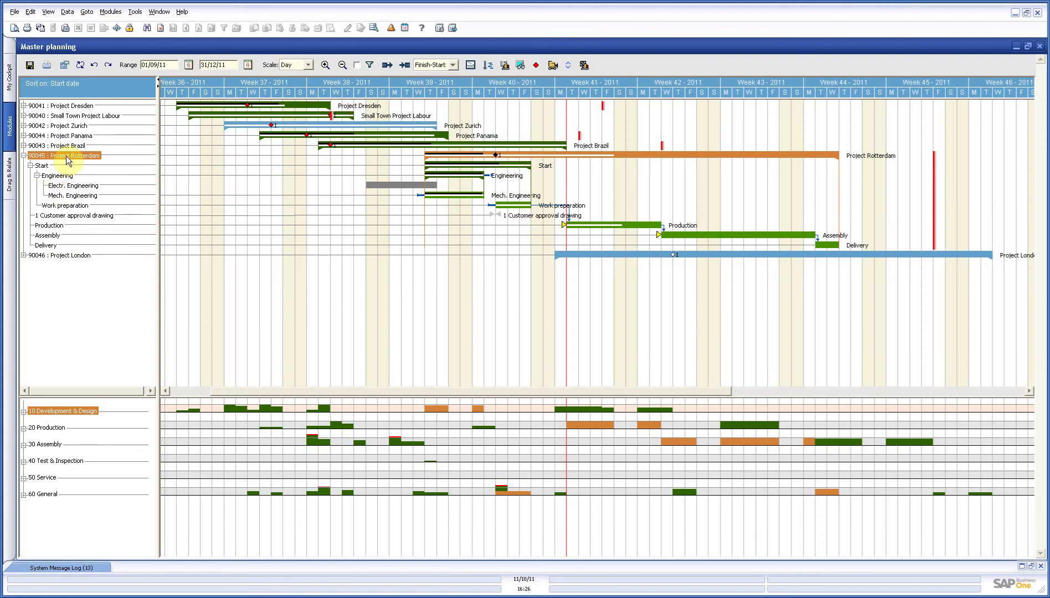
mouse_move(66, 158)
mouse_move(449, 202)
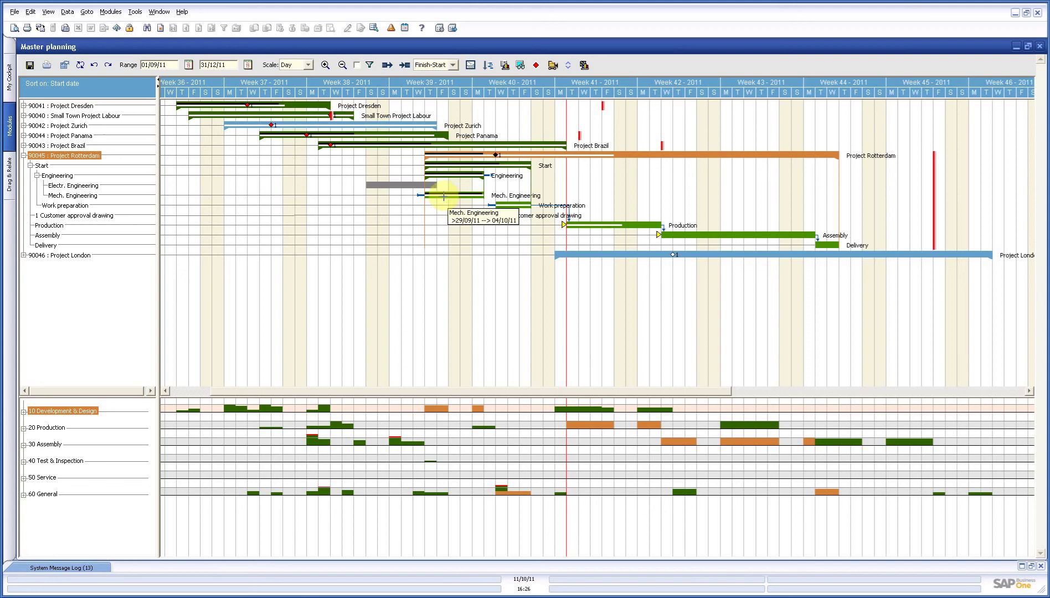
mouse_move(86, 197)
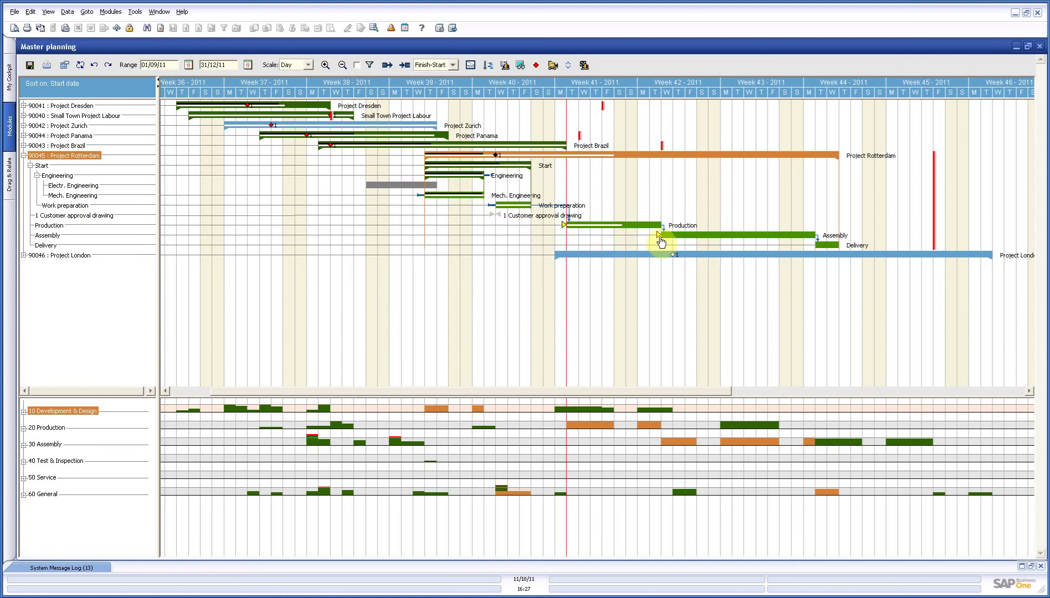
mouse_move(661, 240)
mouse_move(563, 223)
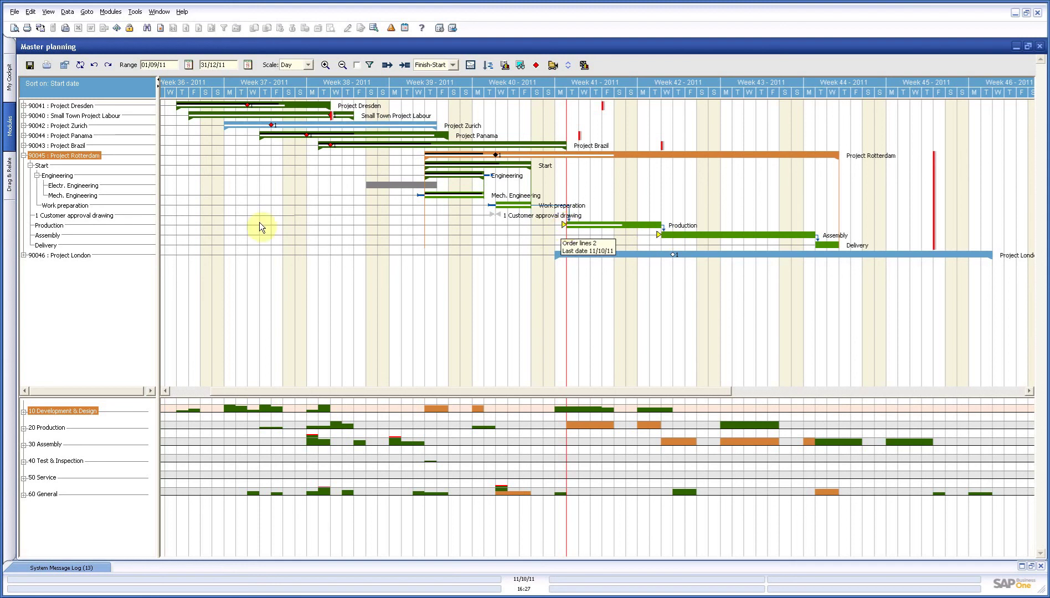
List the orders linked to Project Rotterdam's Production activity and check the project assignment on the Blockies Corporation purchase order.
right_click(47, 227)
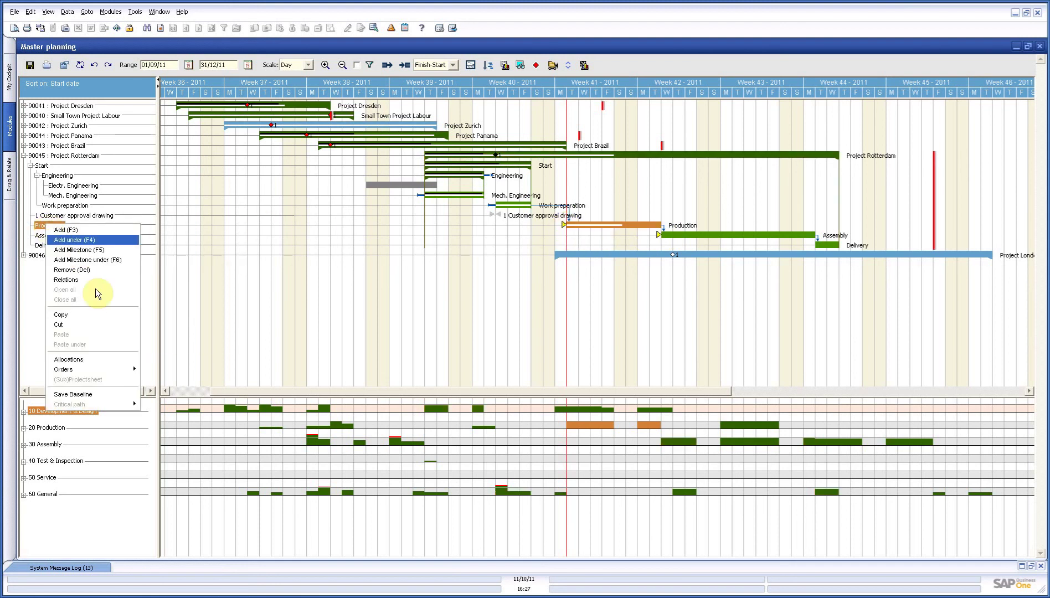
click(155, 371)
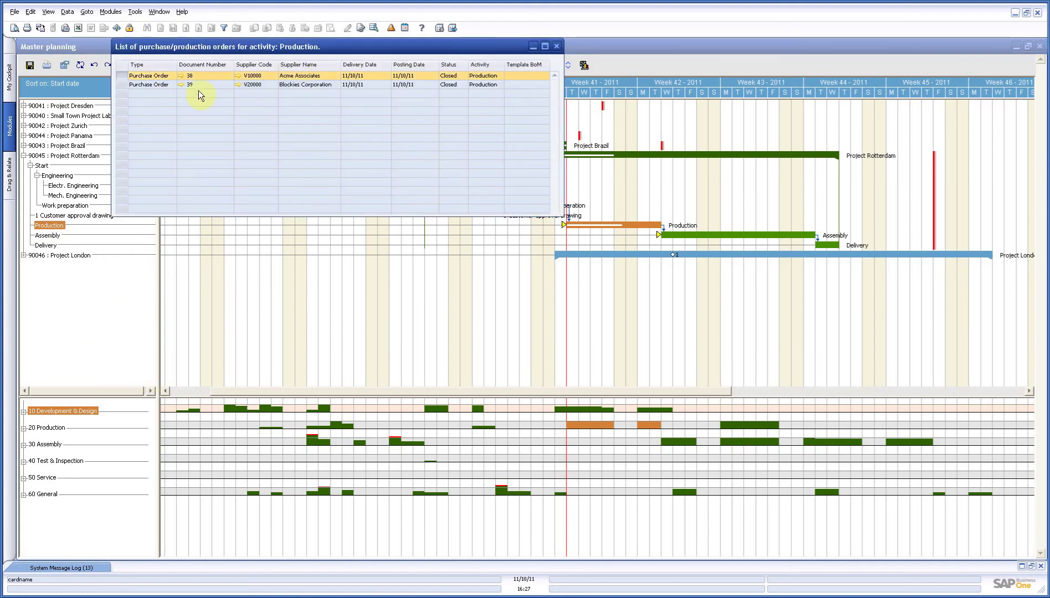
click(180, 84)
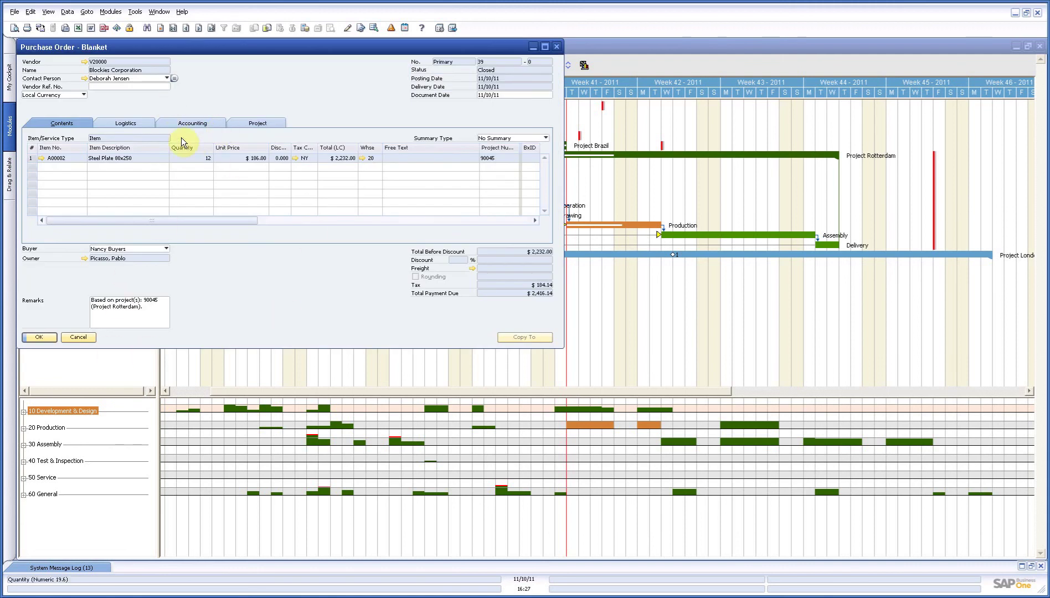
click(249, 123)
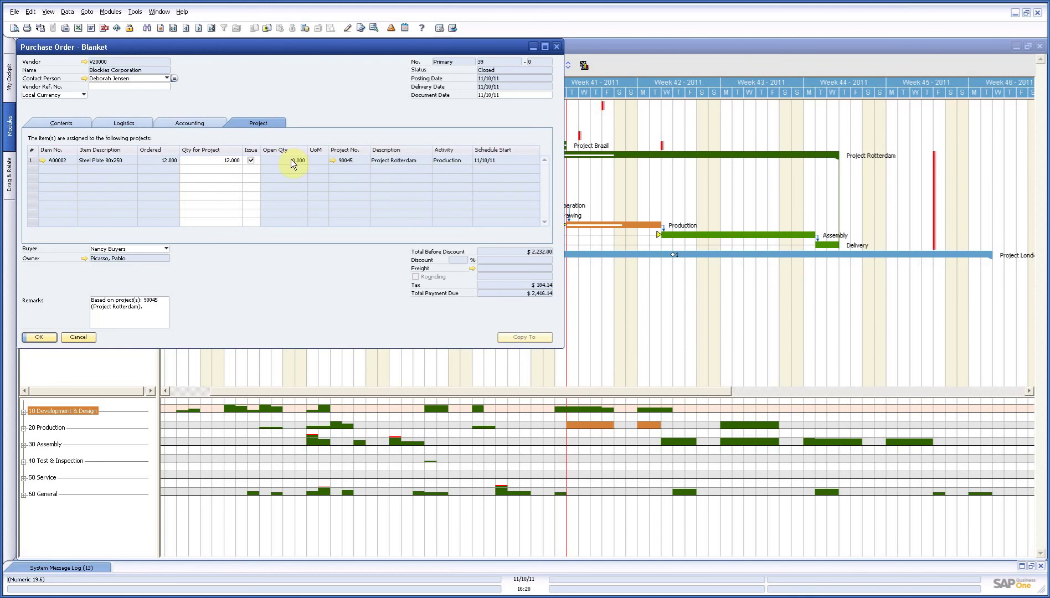
click(82, 337)
click(556, 48)
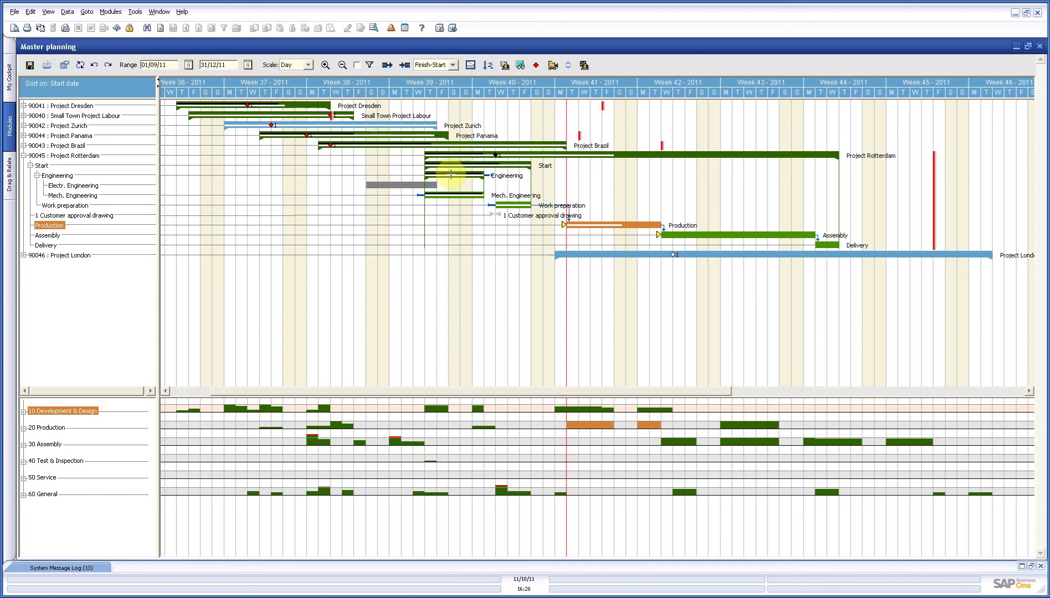
Open Project Rotterdam's project sheet from the Mech. Engineering planning details and review its hours and budget.
double_click(70, 196)
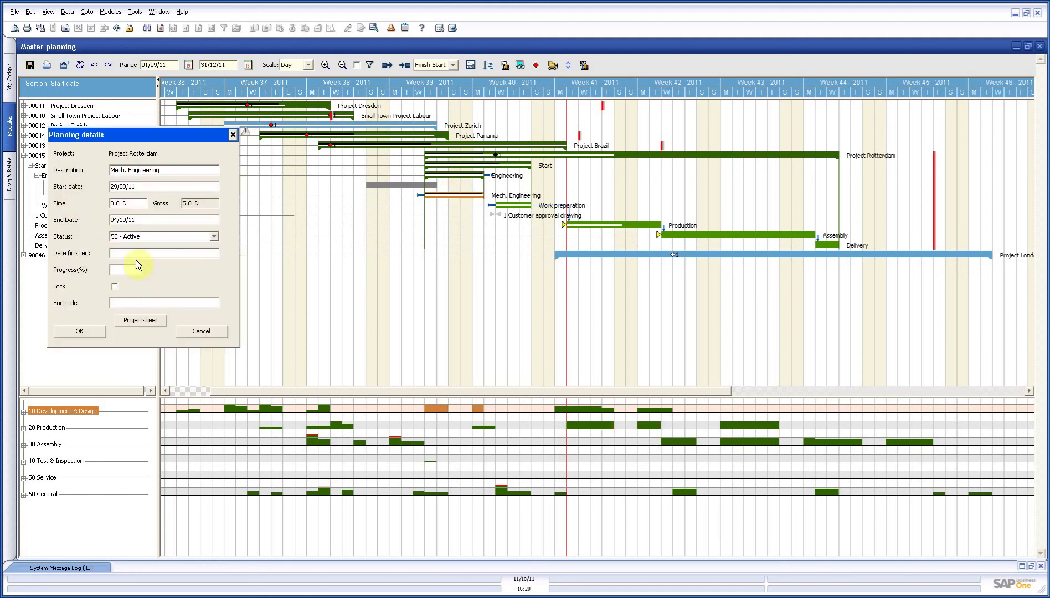
click(150, 322)
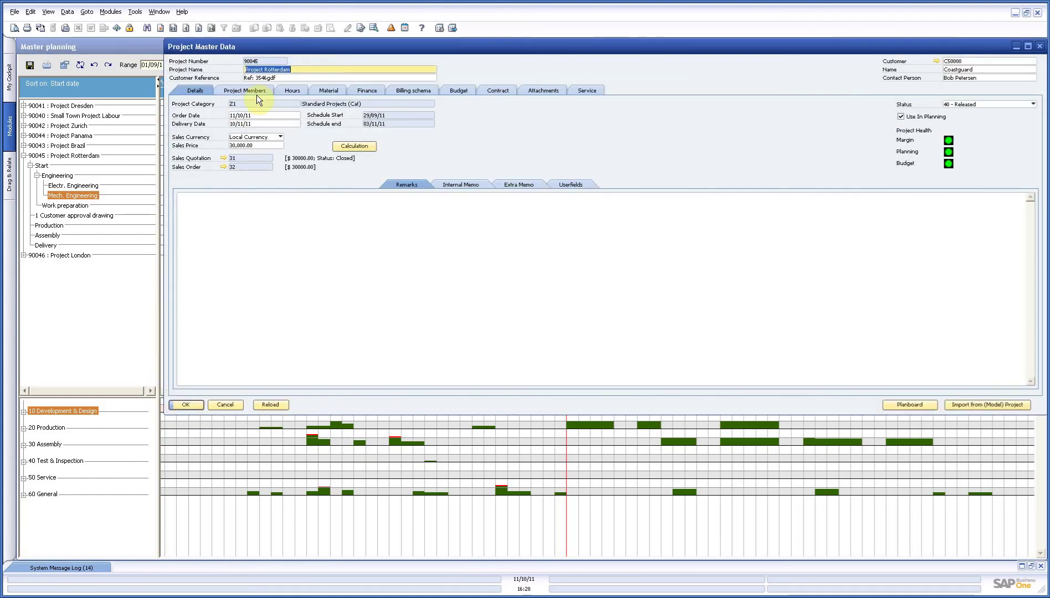
click(296, 92)
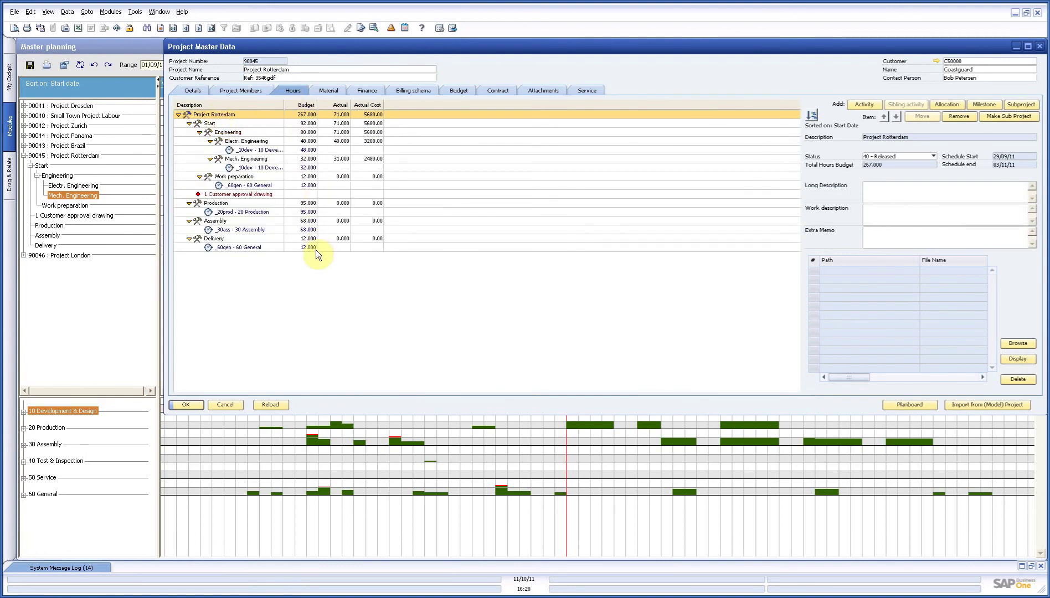
click(455, 90)
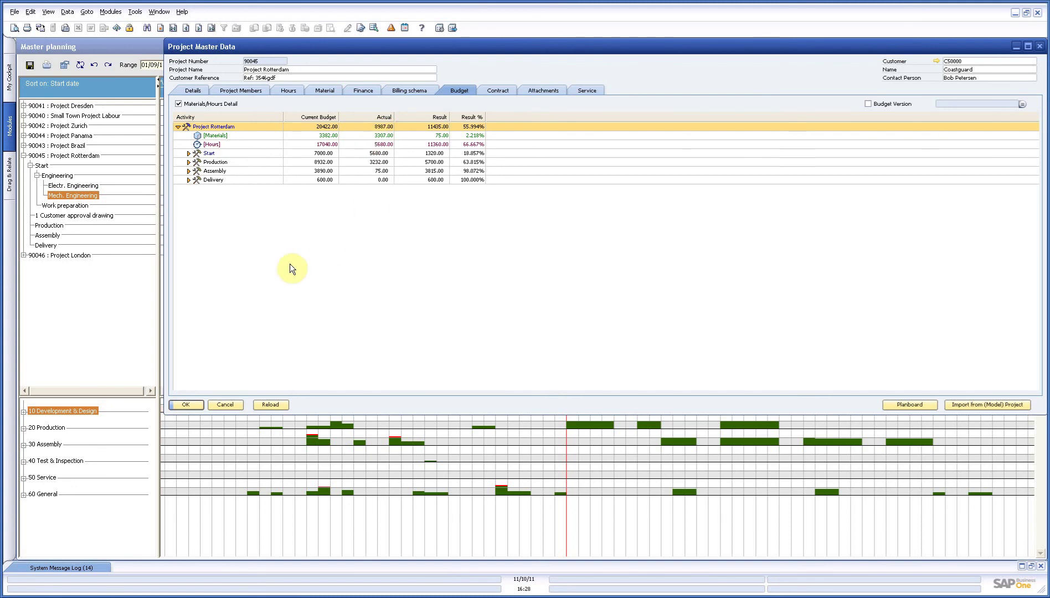
click(229, 405)
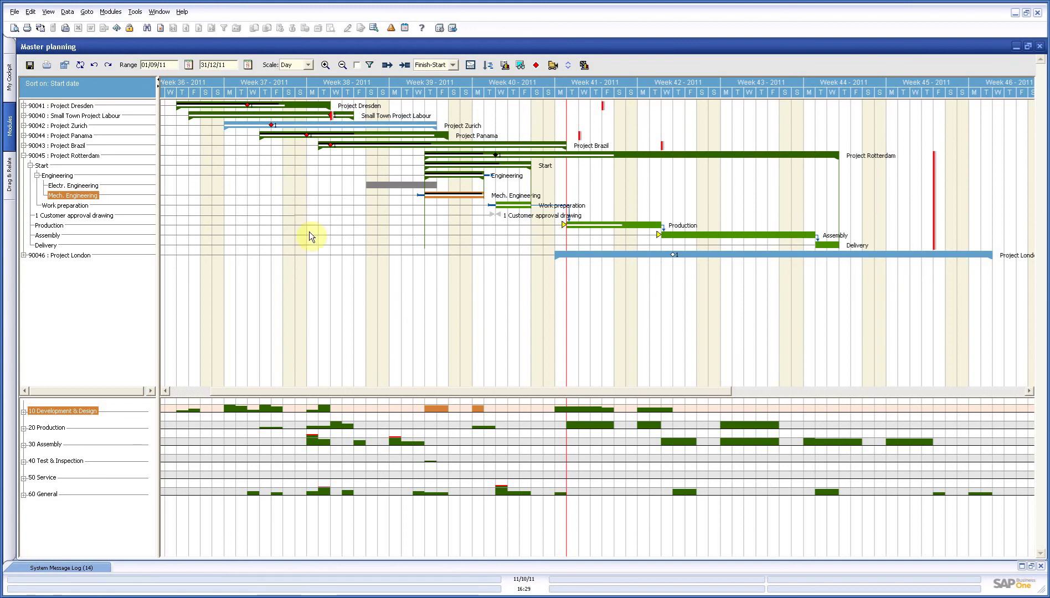
Save the master planning and close its window.
click(30, 65)
click(534, 324)
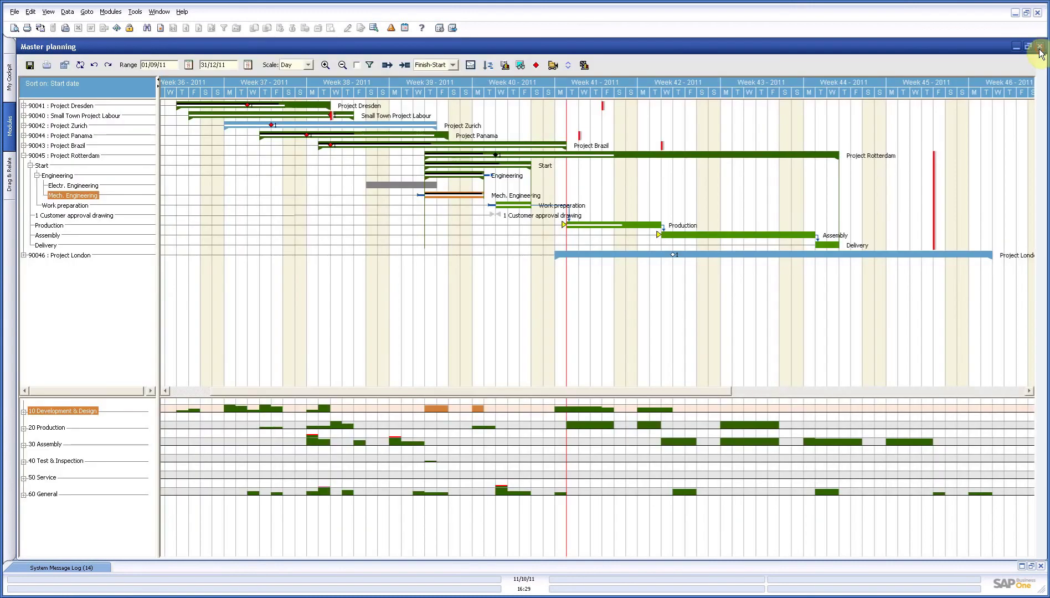
click(1040, 48)
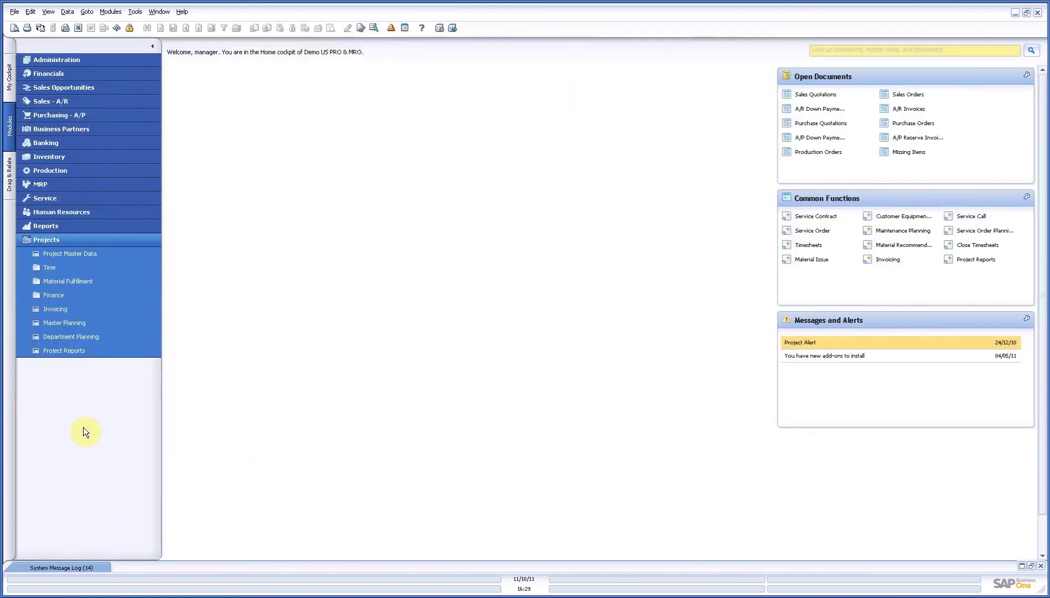
Open Department Planning at full window size and check the employee allocation for Project Brazil's Production activity.
click(82, 336)
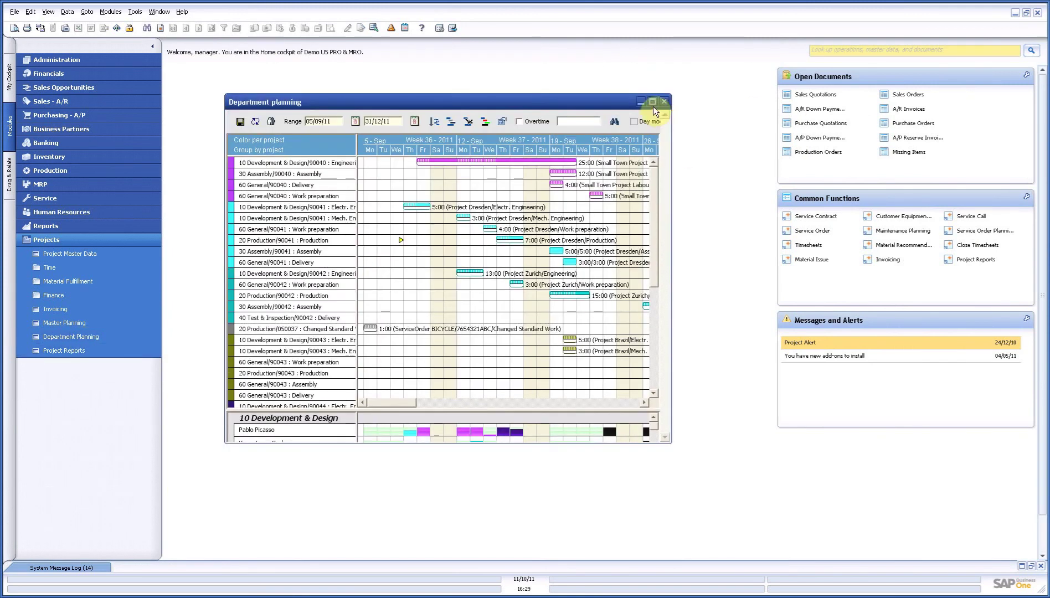
click(653, 102)
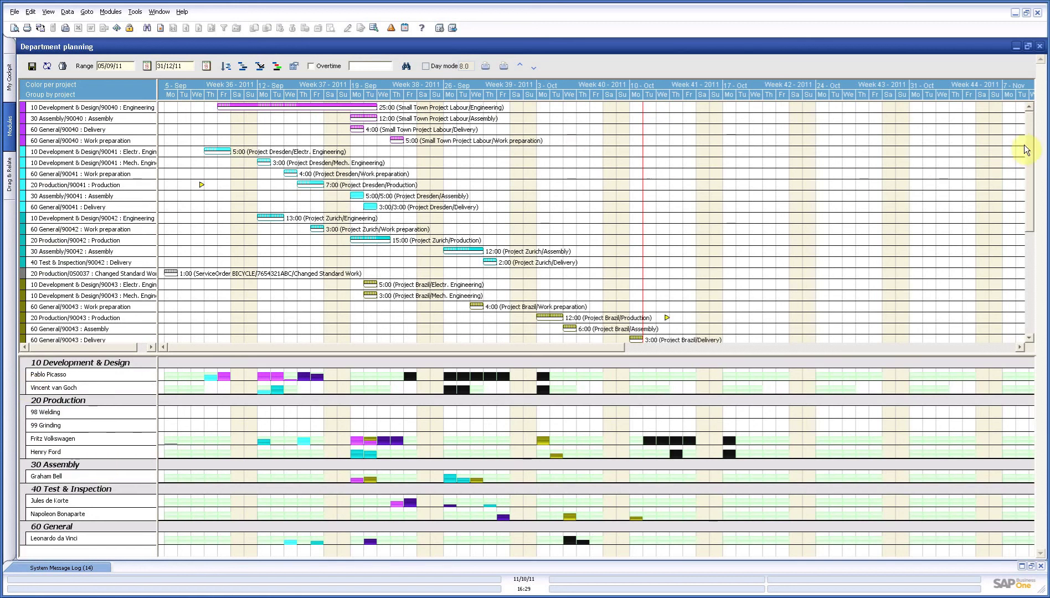
drag(1025, 145, 1019, 296)
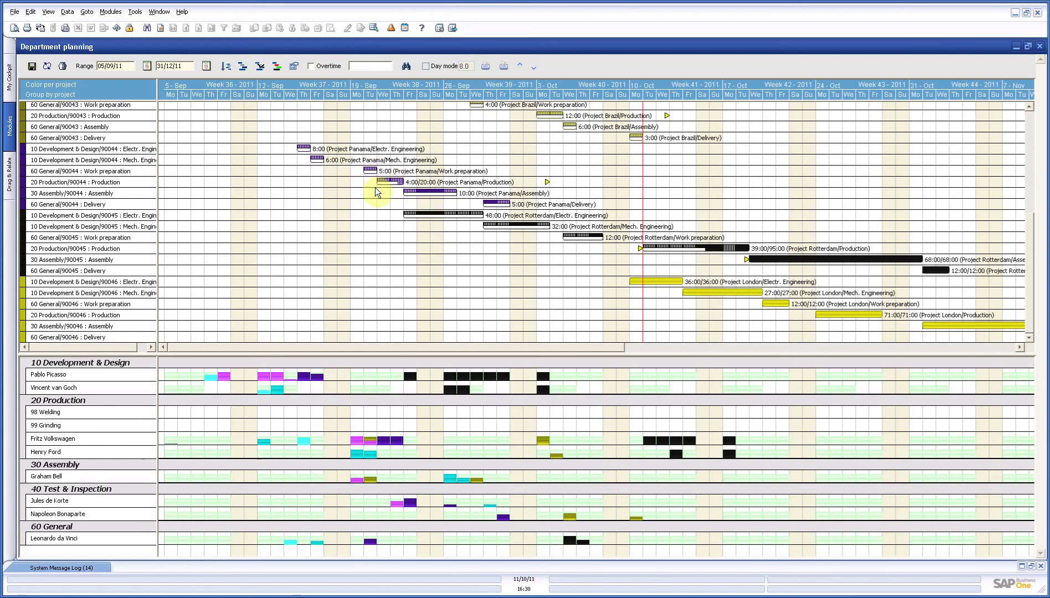
mouse_move(529, 231)
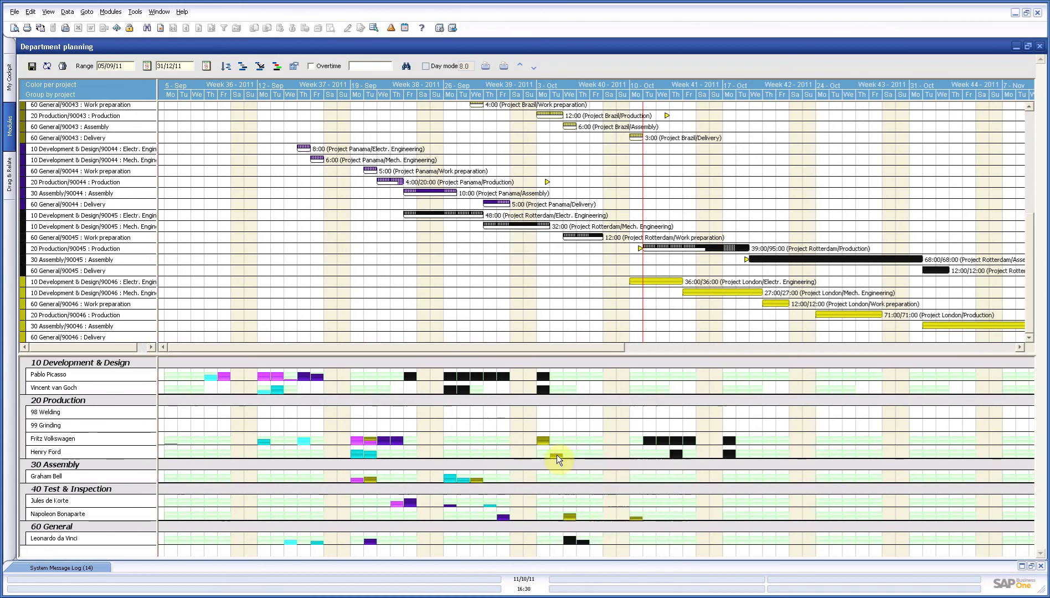
mouse_move(558, 457)
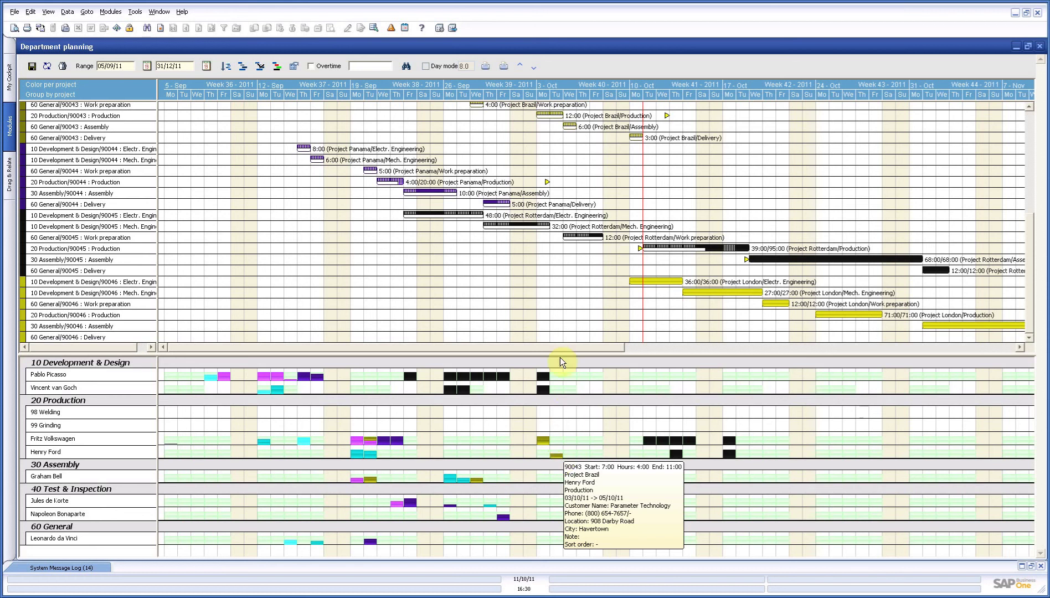
Allocate Project London's Electr. Engineering to the first Development & Design employee for 10–13 October and the remaining 4 hours to the second on 12 October.
click(655, 282)
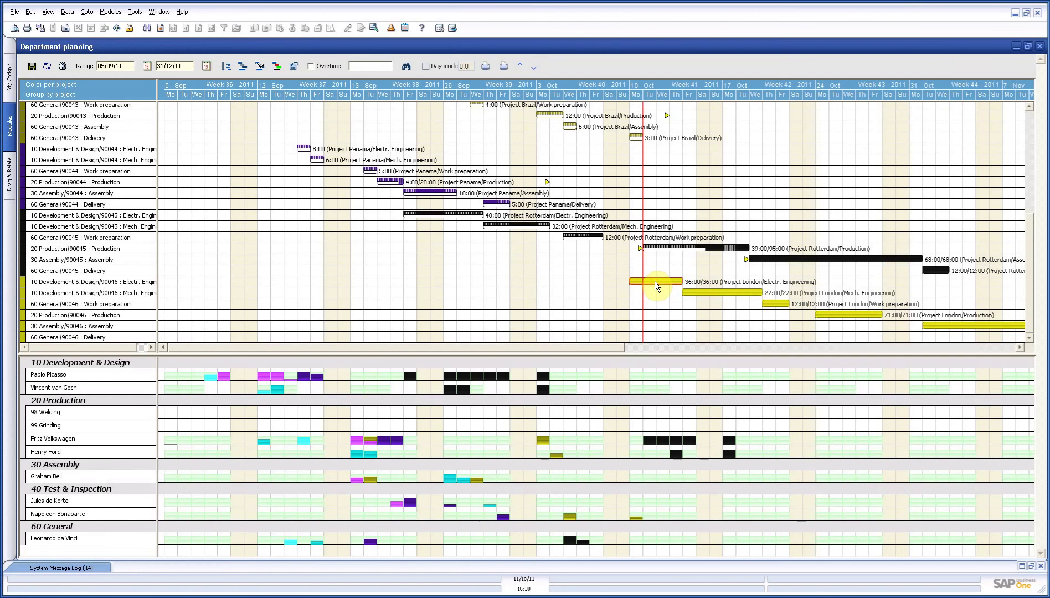
drag(656, 299, 635, 375)
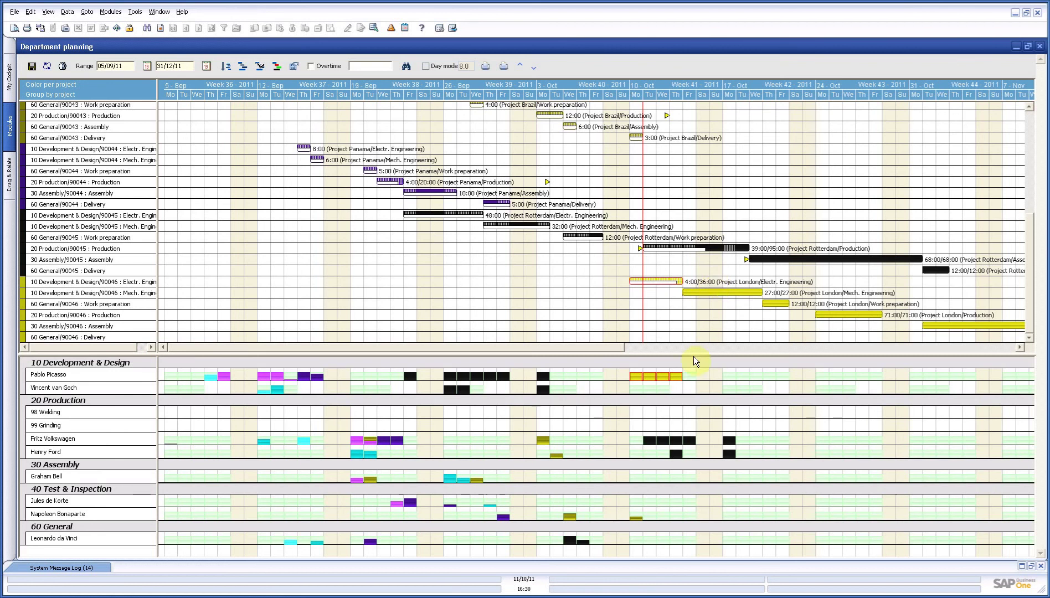
mouse_move(681, 285)
click(679, 282)
click(666, 391)
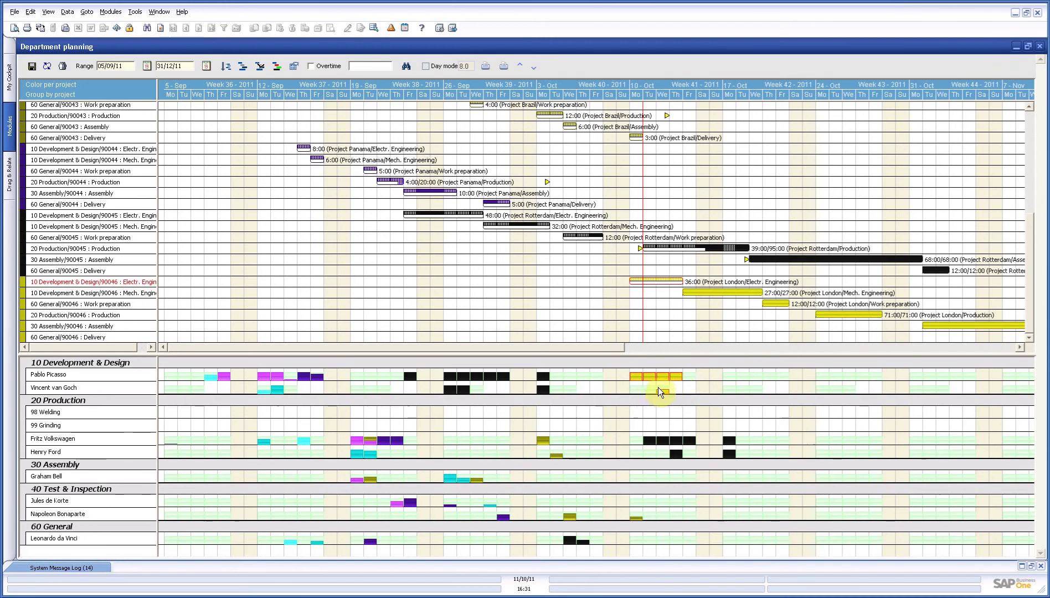
Enlarge the employee rows to show hourly time slots and examine the Development & Design allocations.
mouse_move(69, 390)
mouse_move(666, 397)
drag(140, 381, 140, 507)
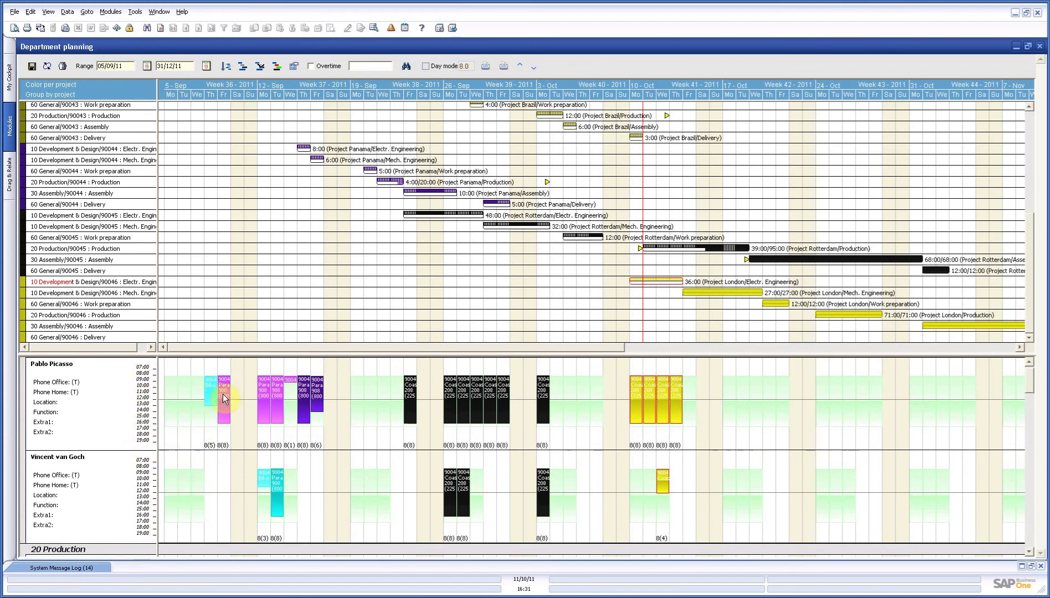
mouse_move(222, 393)
mouse_move(313, 392)
Save the department schedule, close Department Planning, and collapse the Projects module.
click(32, 68)
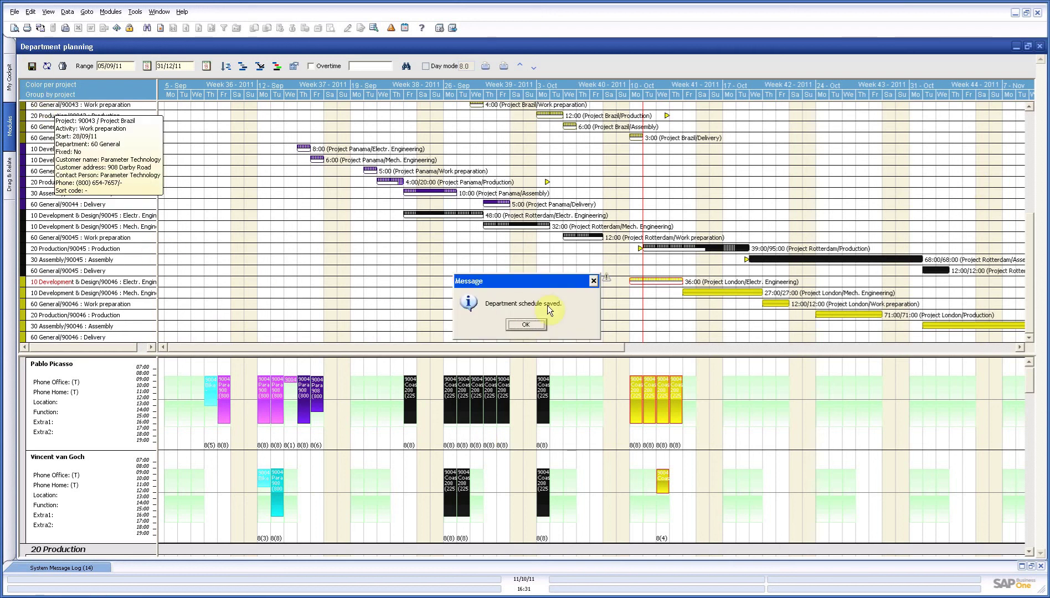
click(527, 325)
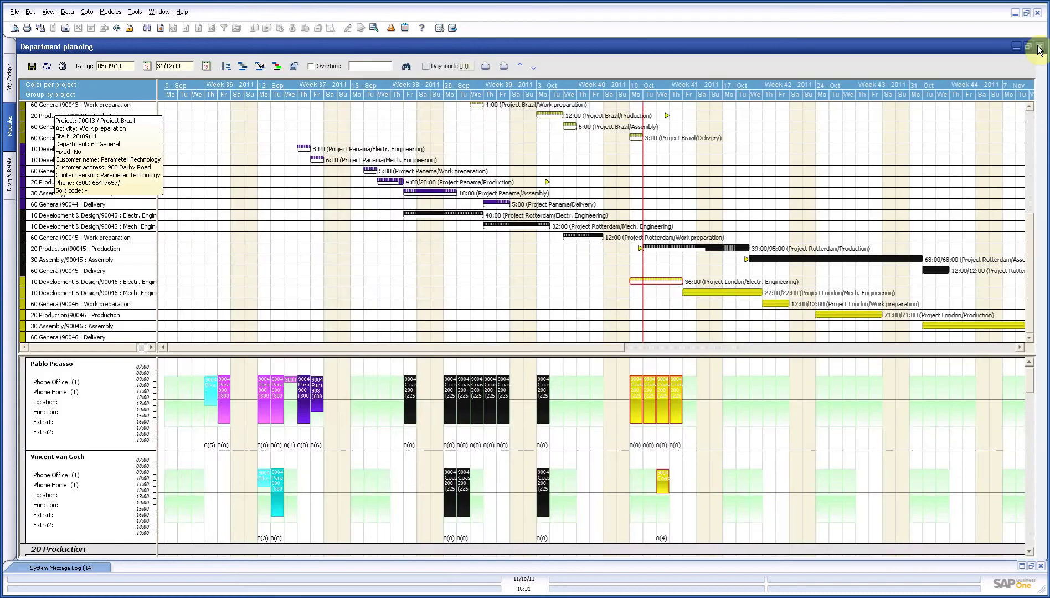
key(Escape)
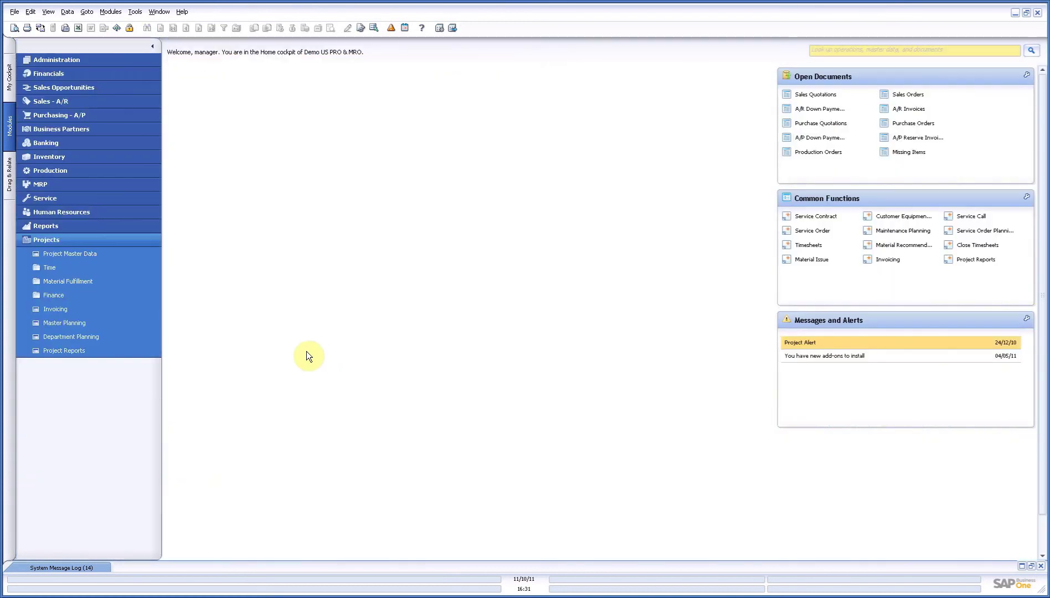
click(97, 240)
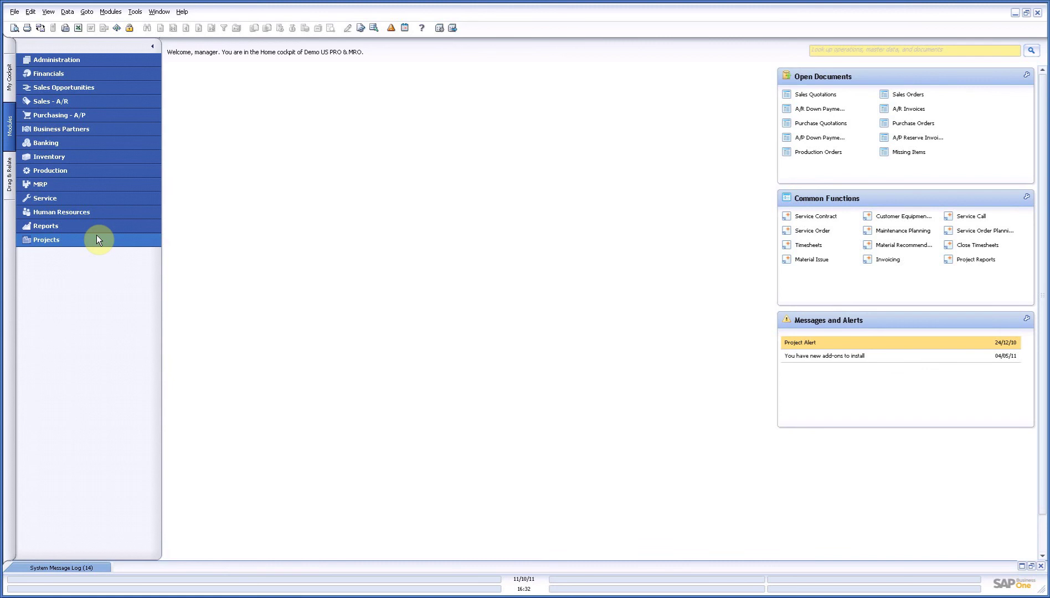